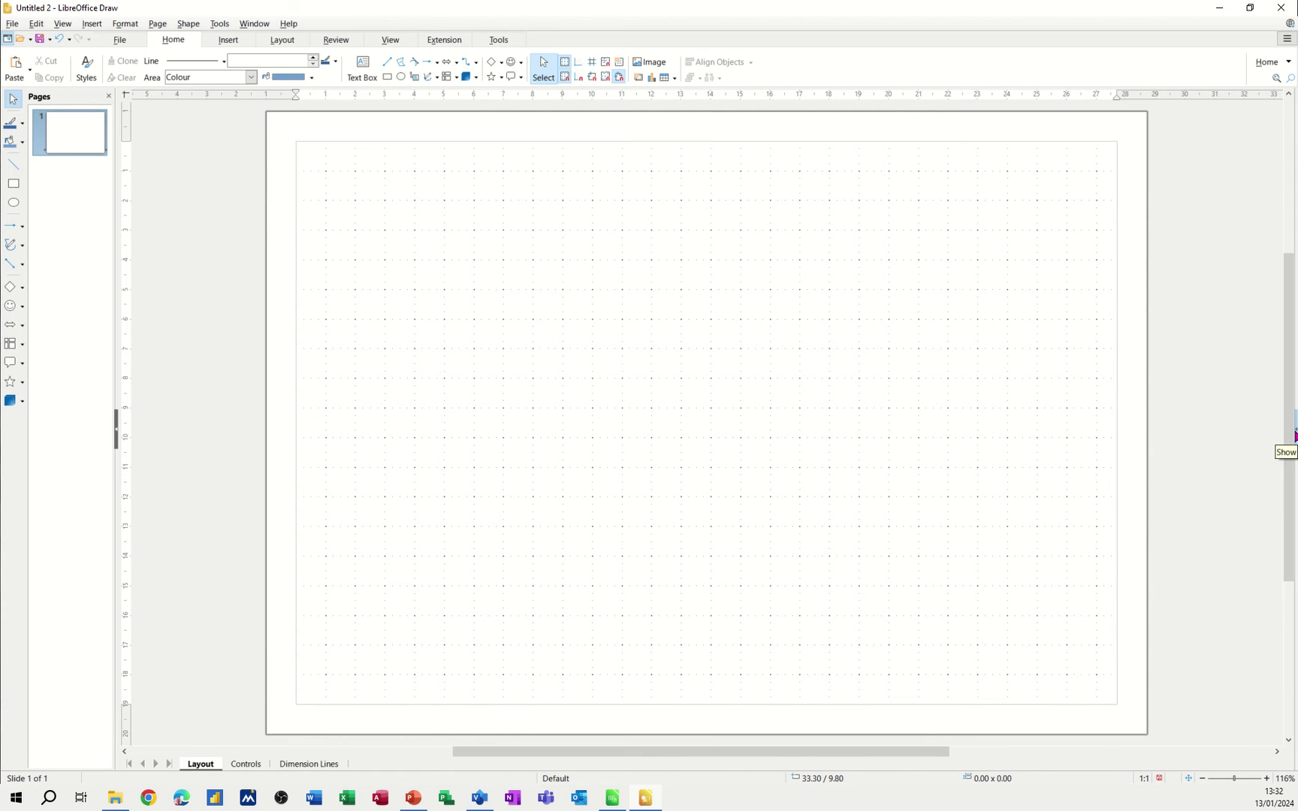
Show the Gallery's BPMN theme in a widened sidebar and select the start-event-none shape.
left_click(1293, 434)
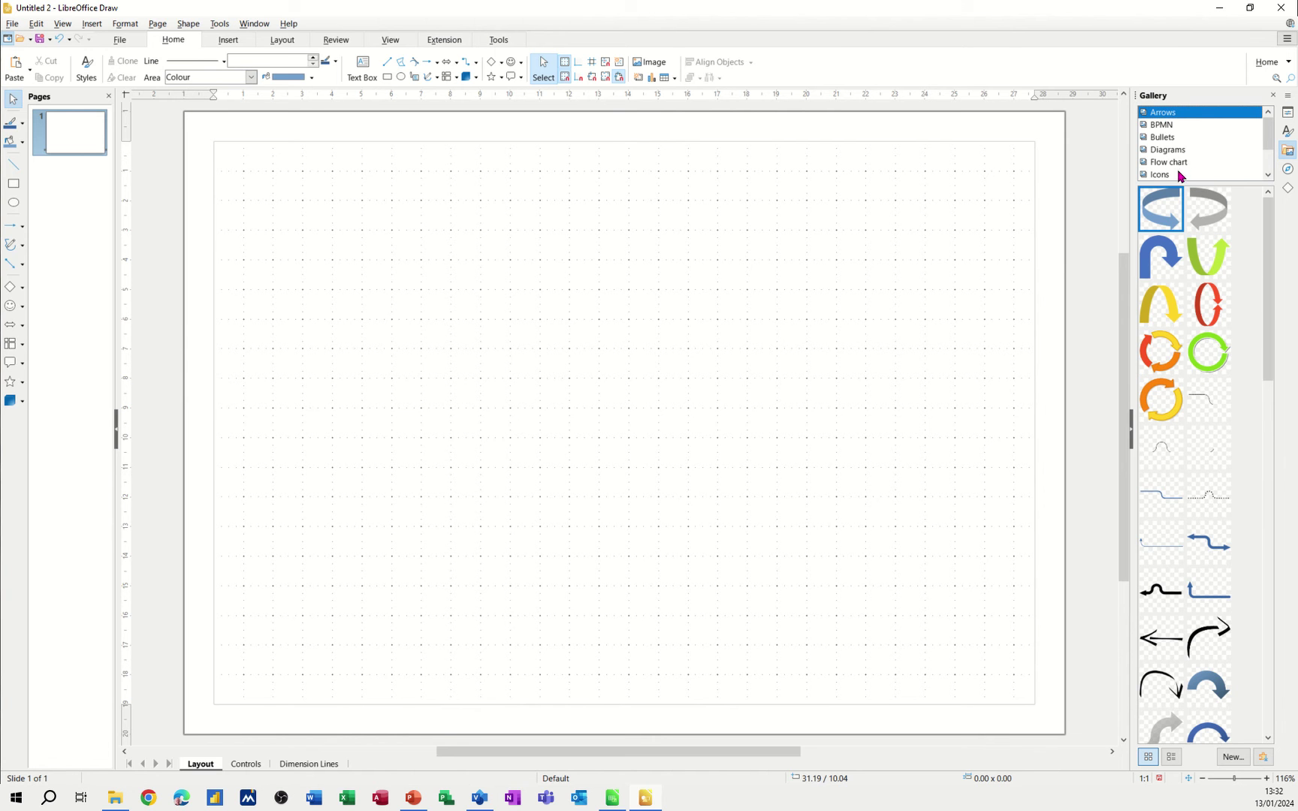
left_click(1160, 126)
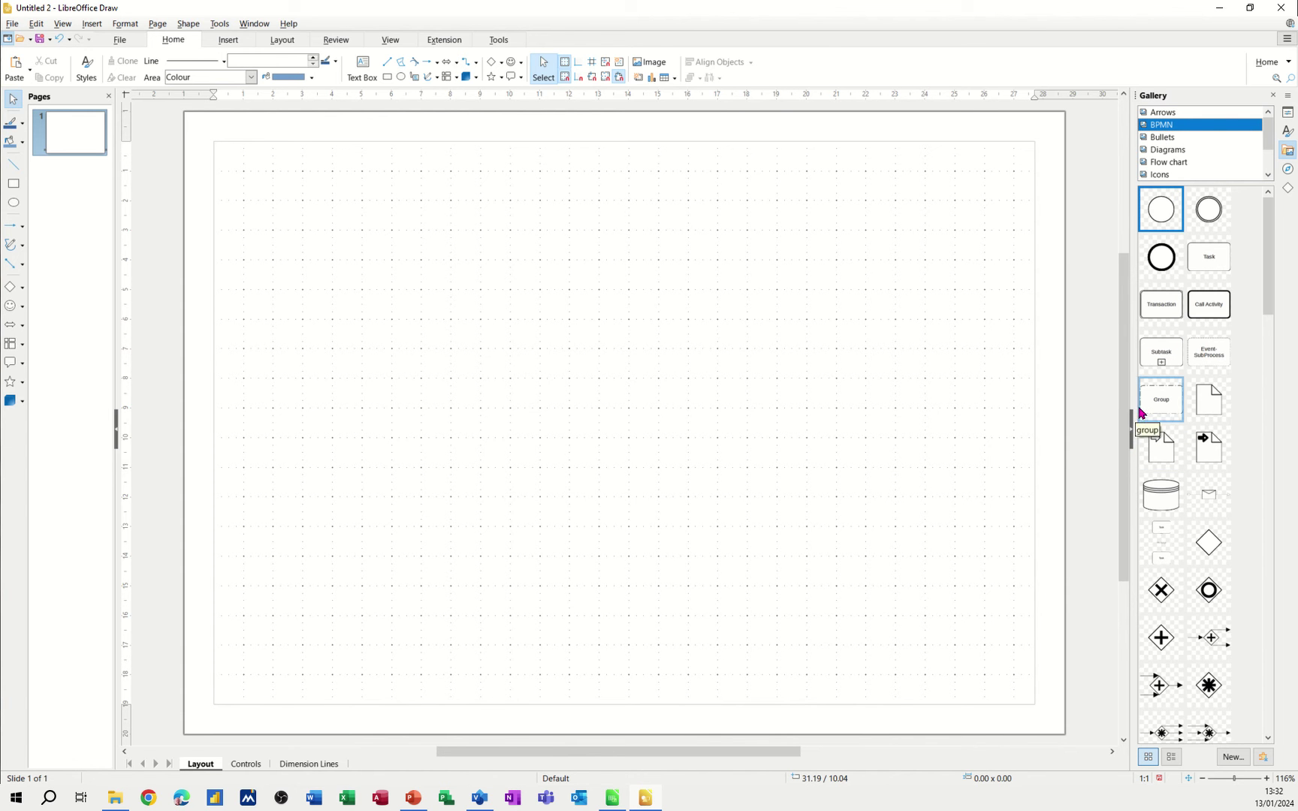
left_click_drag(1132, 401, 1018, 397)
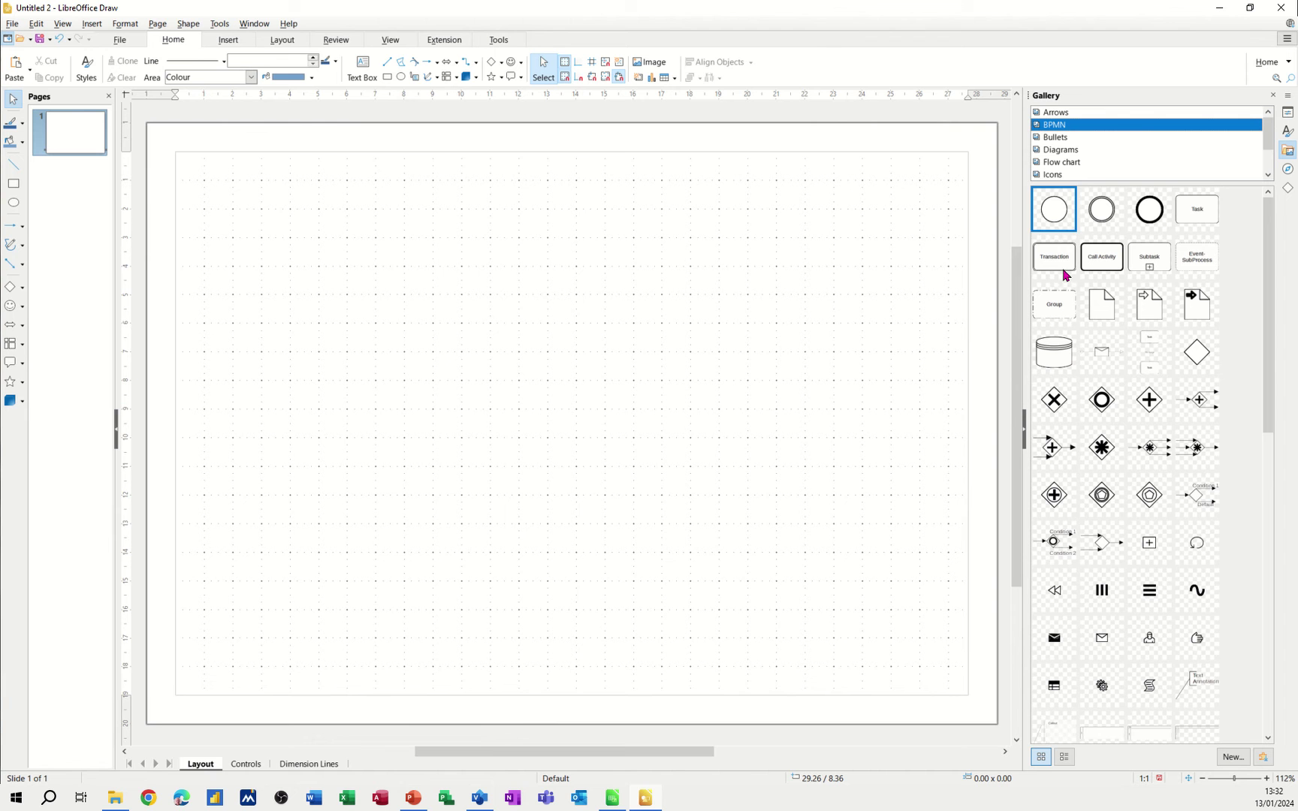
left_click(1057, 215)
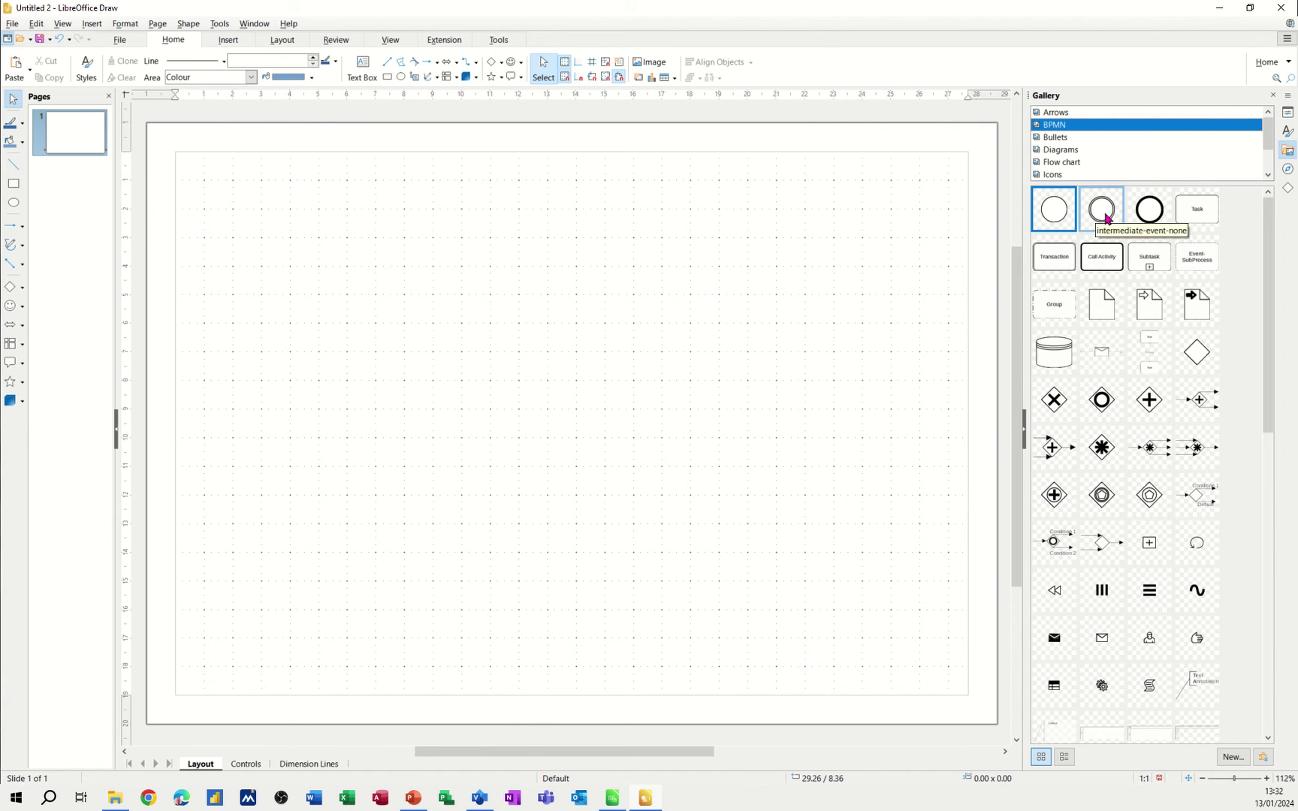
left_click(1057, 215)
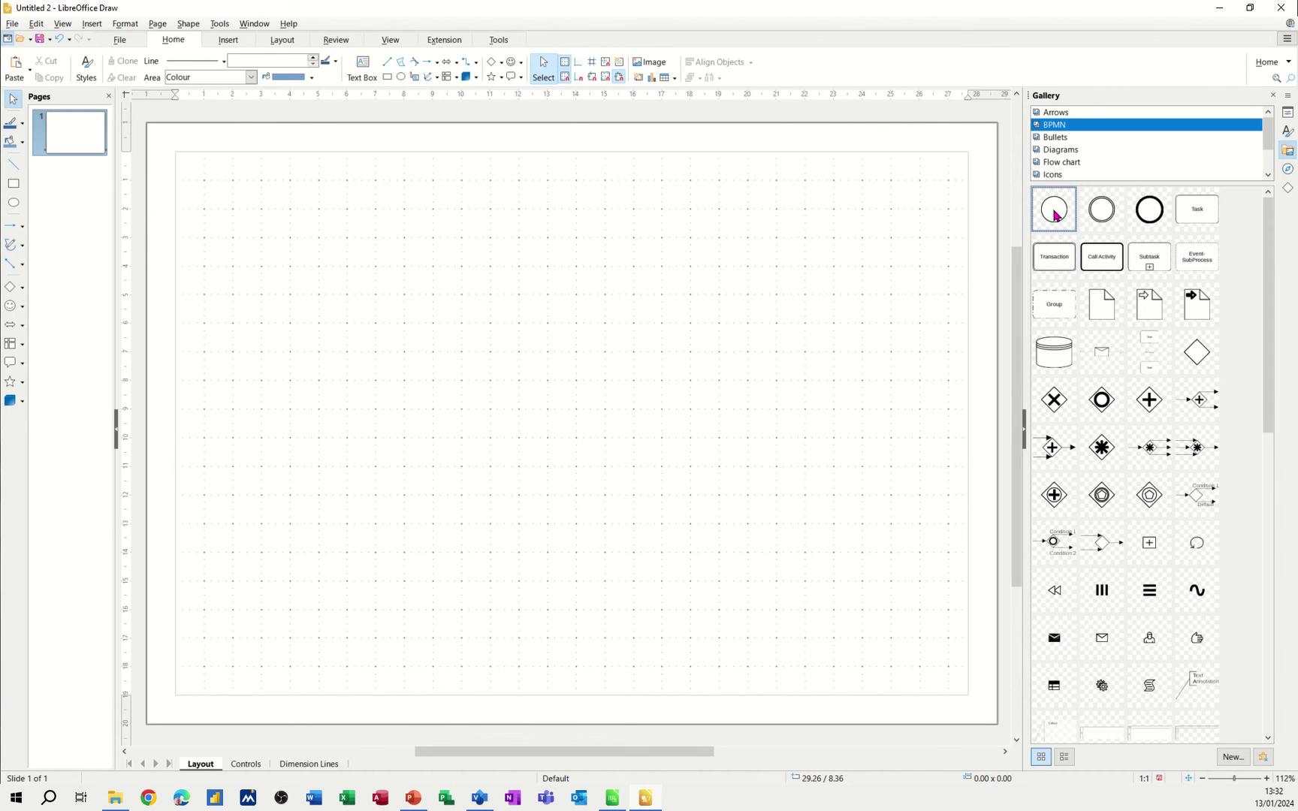
Place a start-event circle and a Task box, then copy the Task twice to the right.
mouse_move(1057, 215)
left_mouse_down()
mouse_move(647, 333)
mouse_move(428, 336)
mouse_move(300, 364)
left_mouse_up()
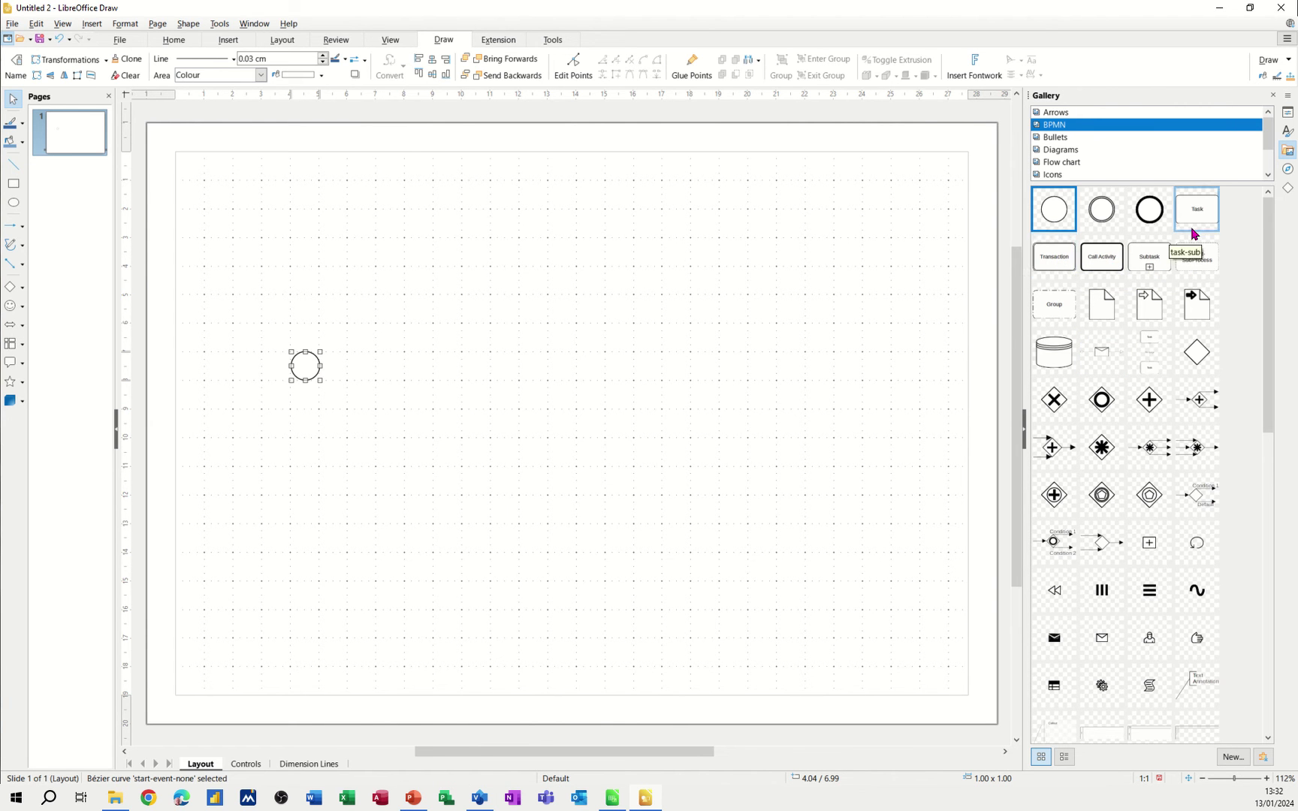
left_click_drag(1199, 211, 429, 371)
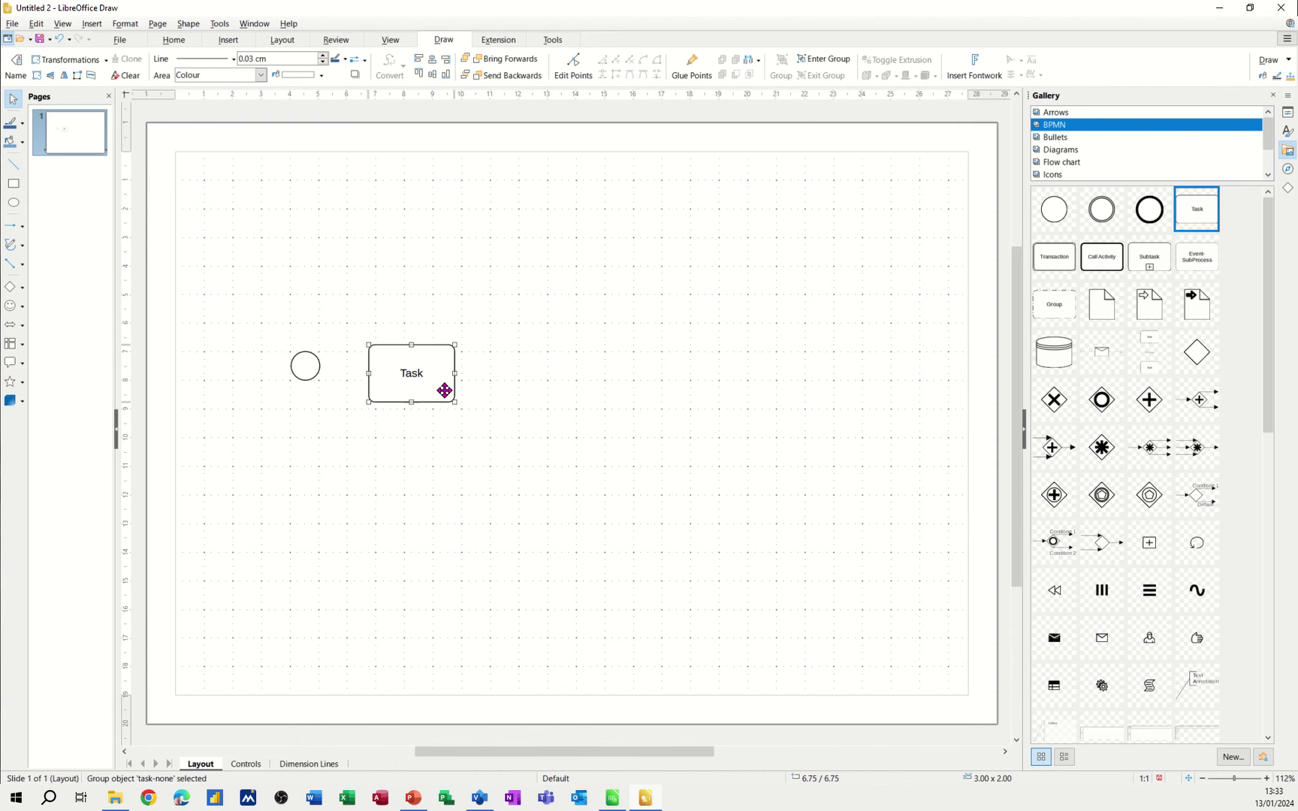
left_click_drag(424, 385, 565, 384)
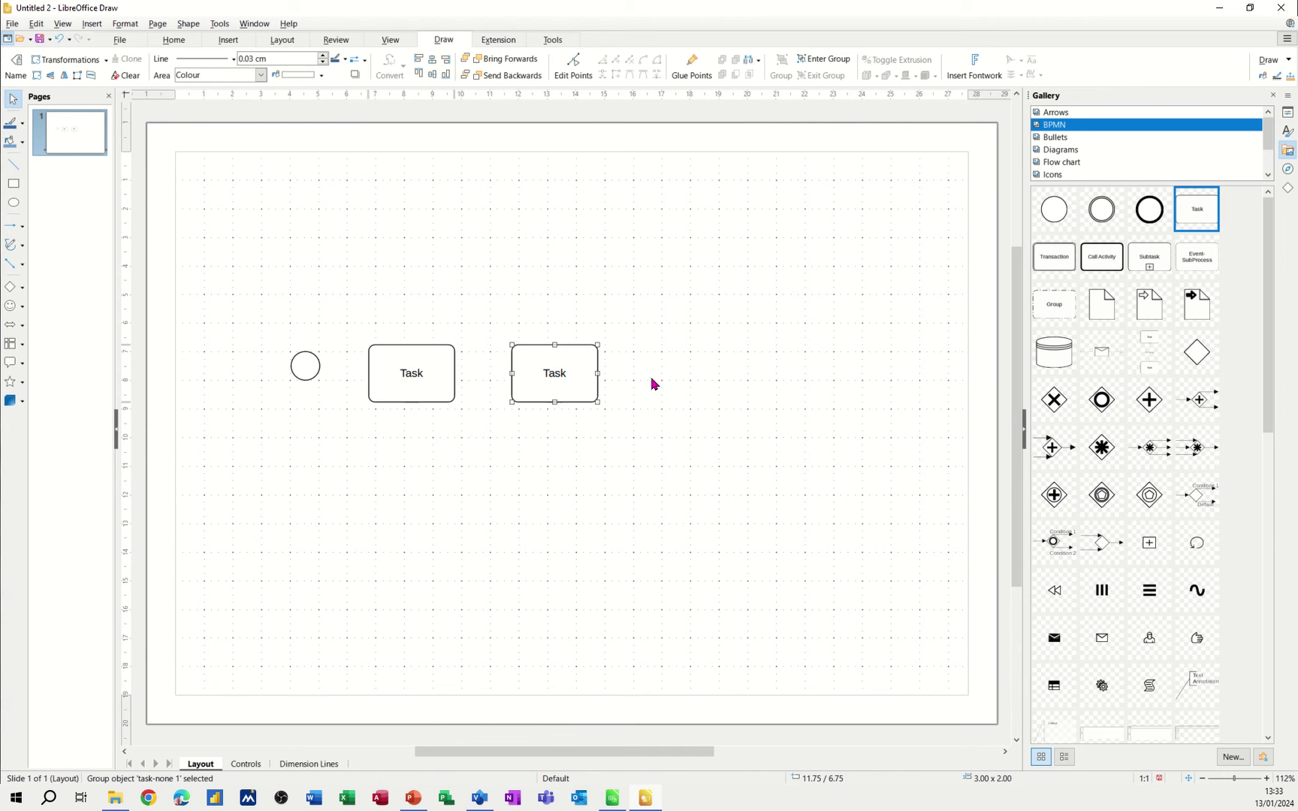
left_click_drag(573, 387, 709, 386)
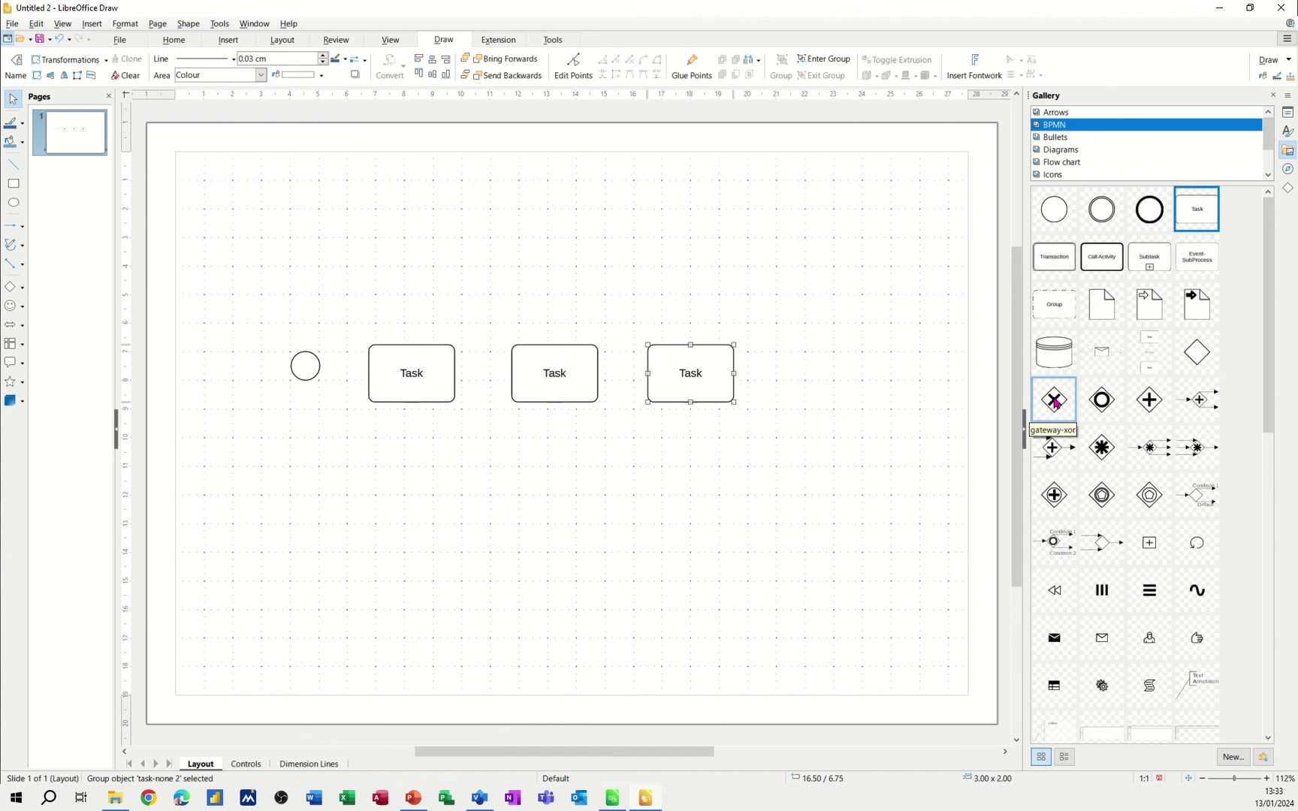
Place an exclusive gateway after the third Task, with Task boxes above and below it.
left_click_drag(1055, 403, 797, 371)
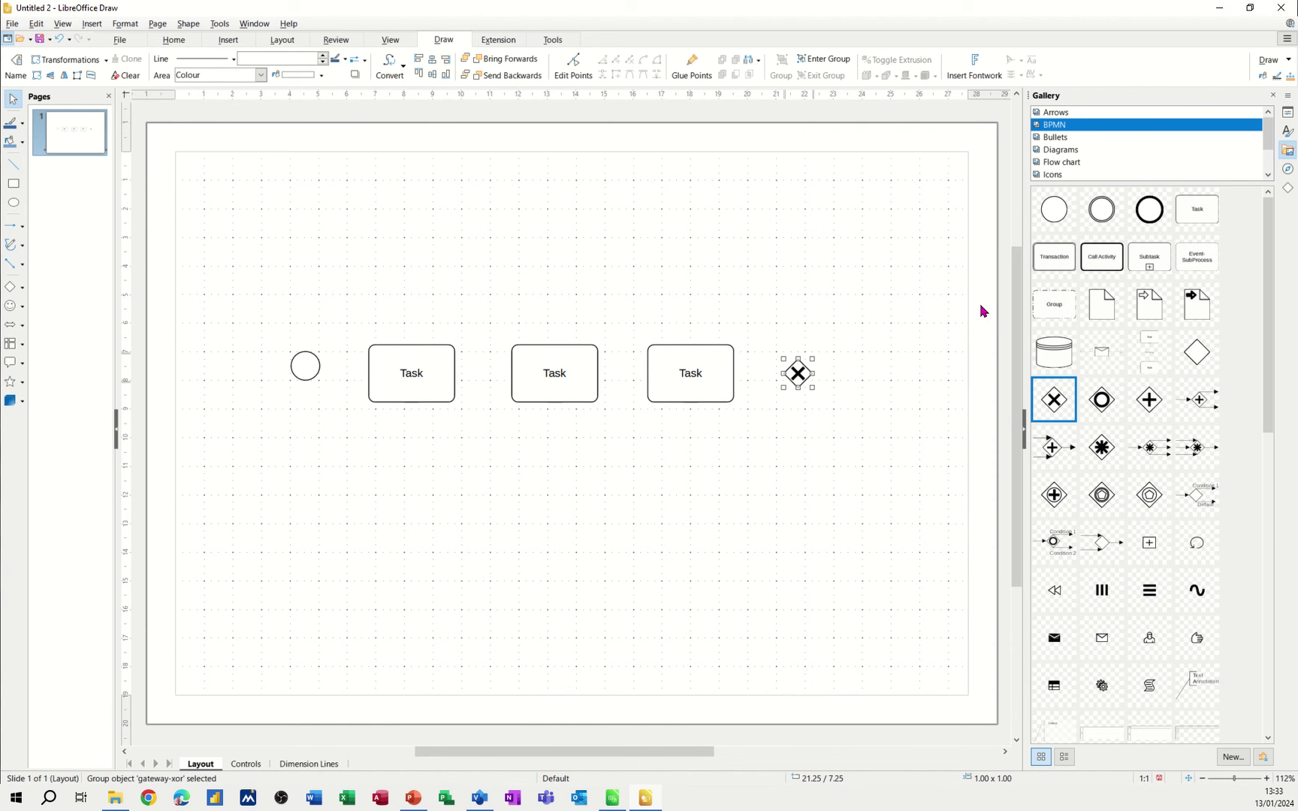
left_click_drag(1198, 209, 782, 224)
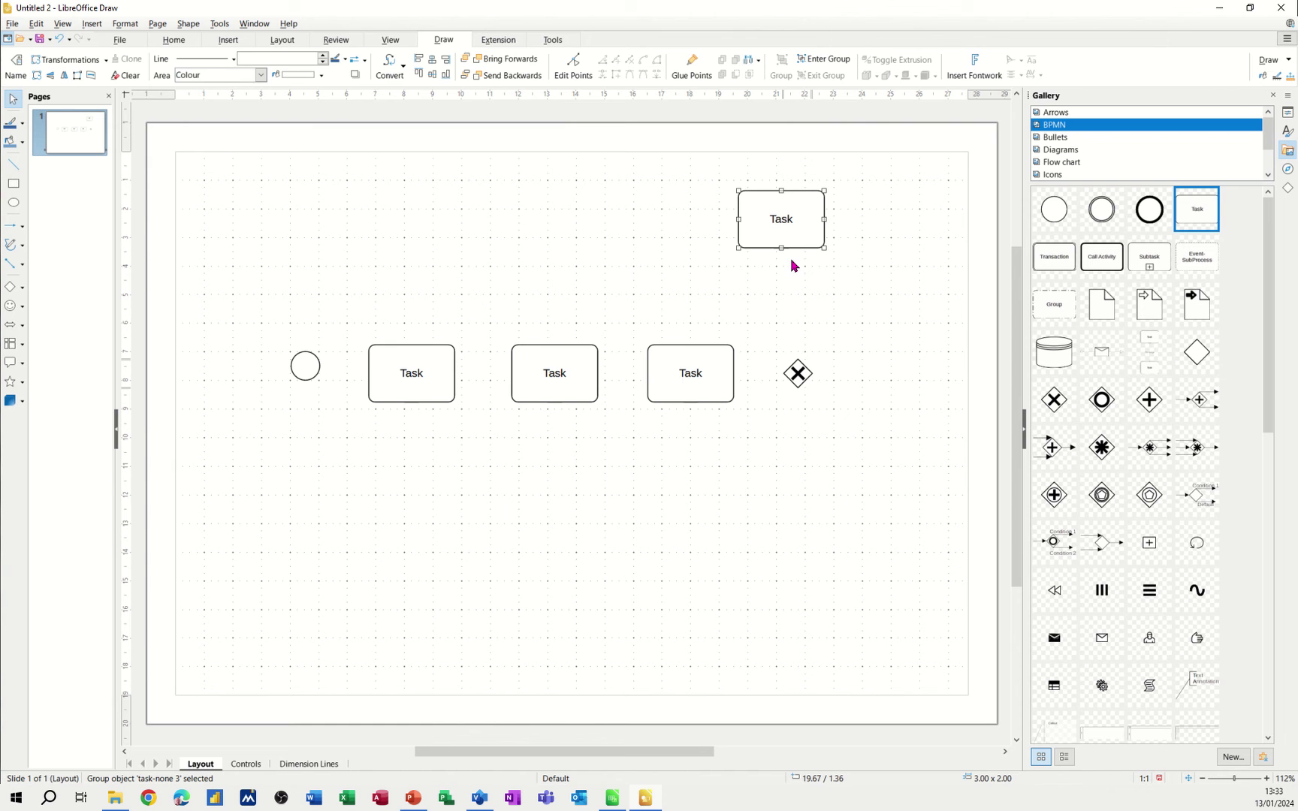
left_click_drag(805, 223, 805, 501)
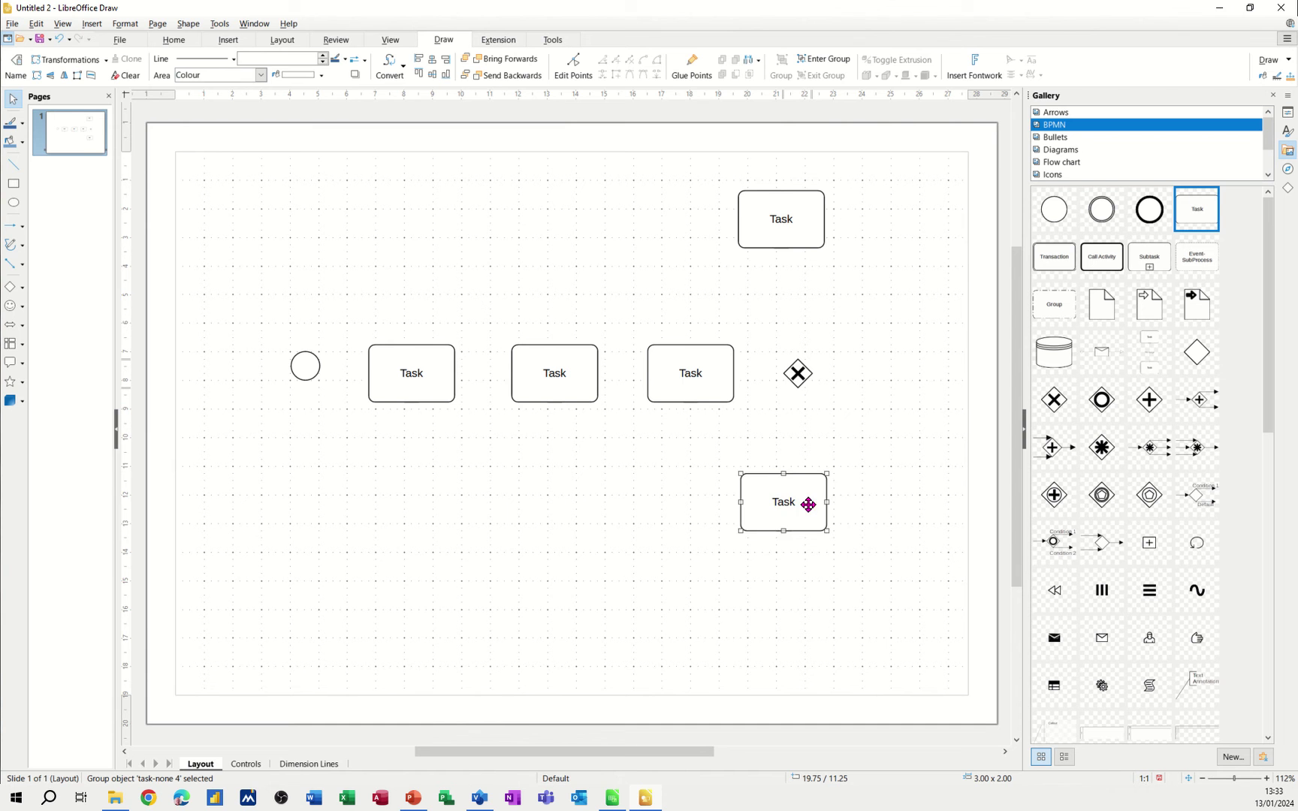
key("Right")
key("Right")
key("Right")
key("Right")
key("Right")
key("Right")
key("Right")
key("Right")
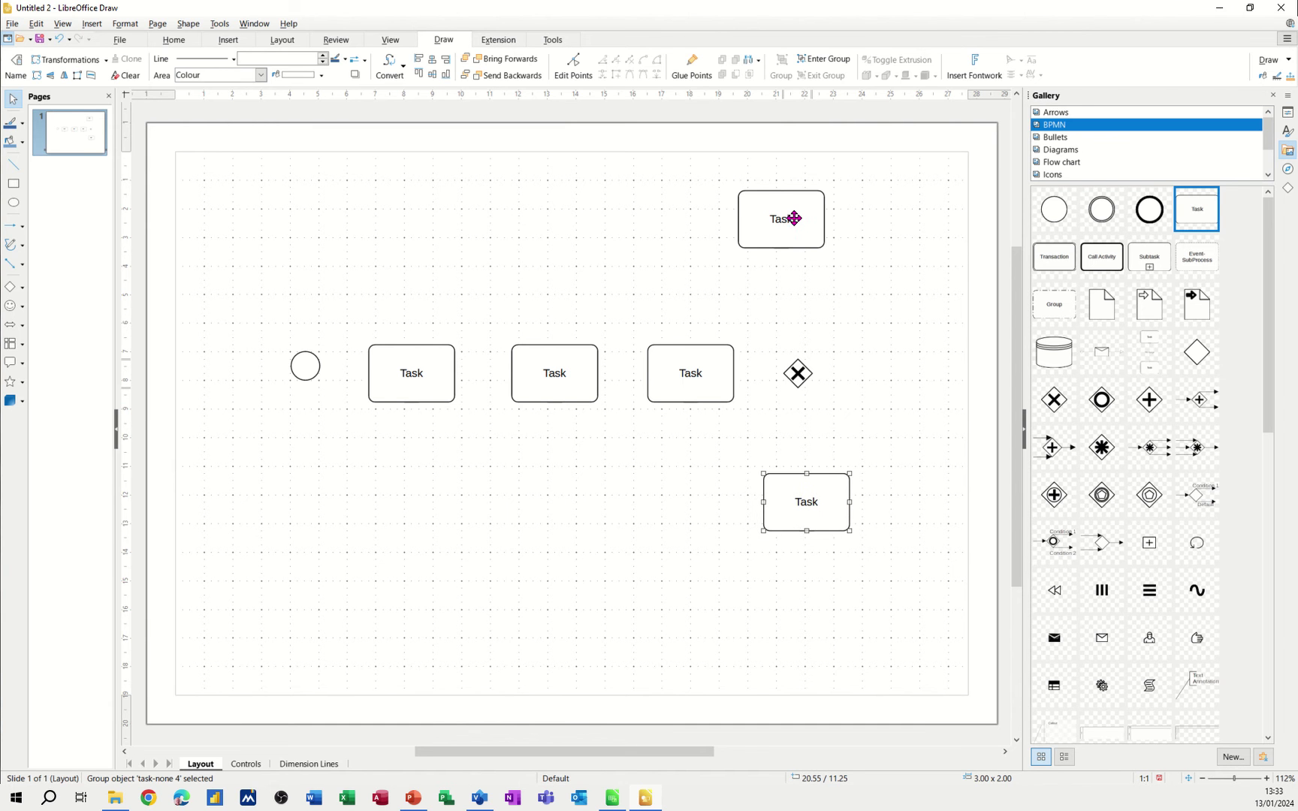
Shift the upper Task right and add an end-event circle beside each branch Task.
left_click(792, 218)
key("Right")
key("Right")
left_click_drag(812, 226, 820, 227)
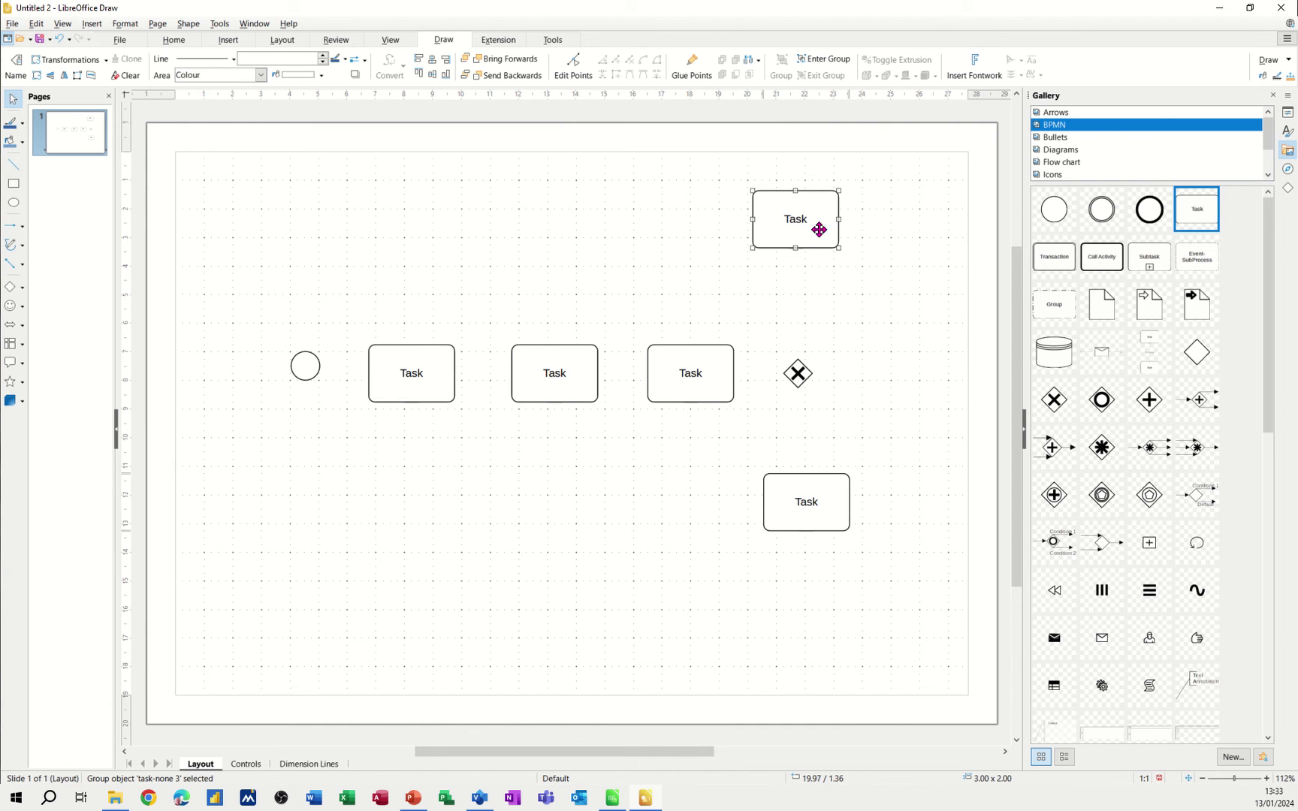
left_click_drag(1160, 212, 909, 220)
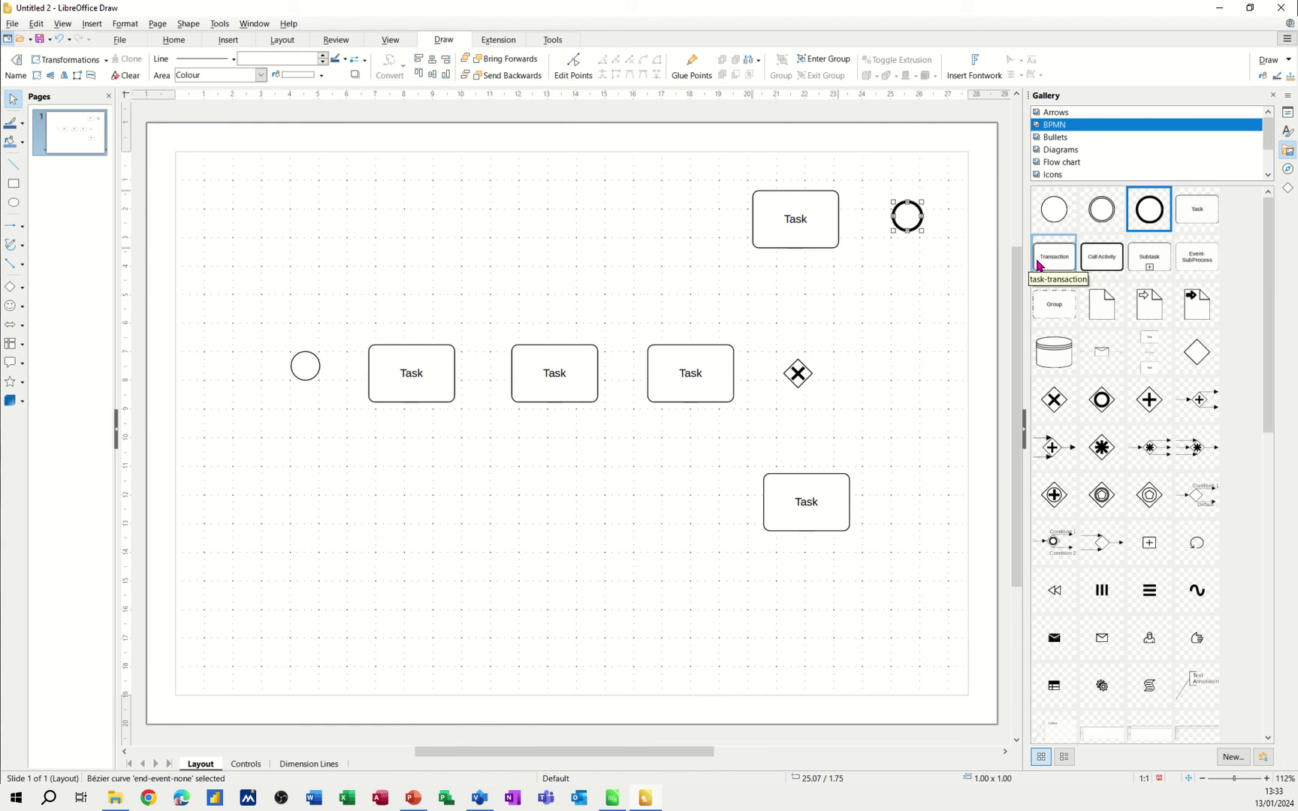
left_click_drag(1005, 443, 910, 499)
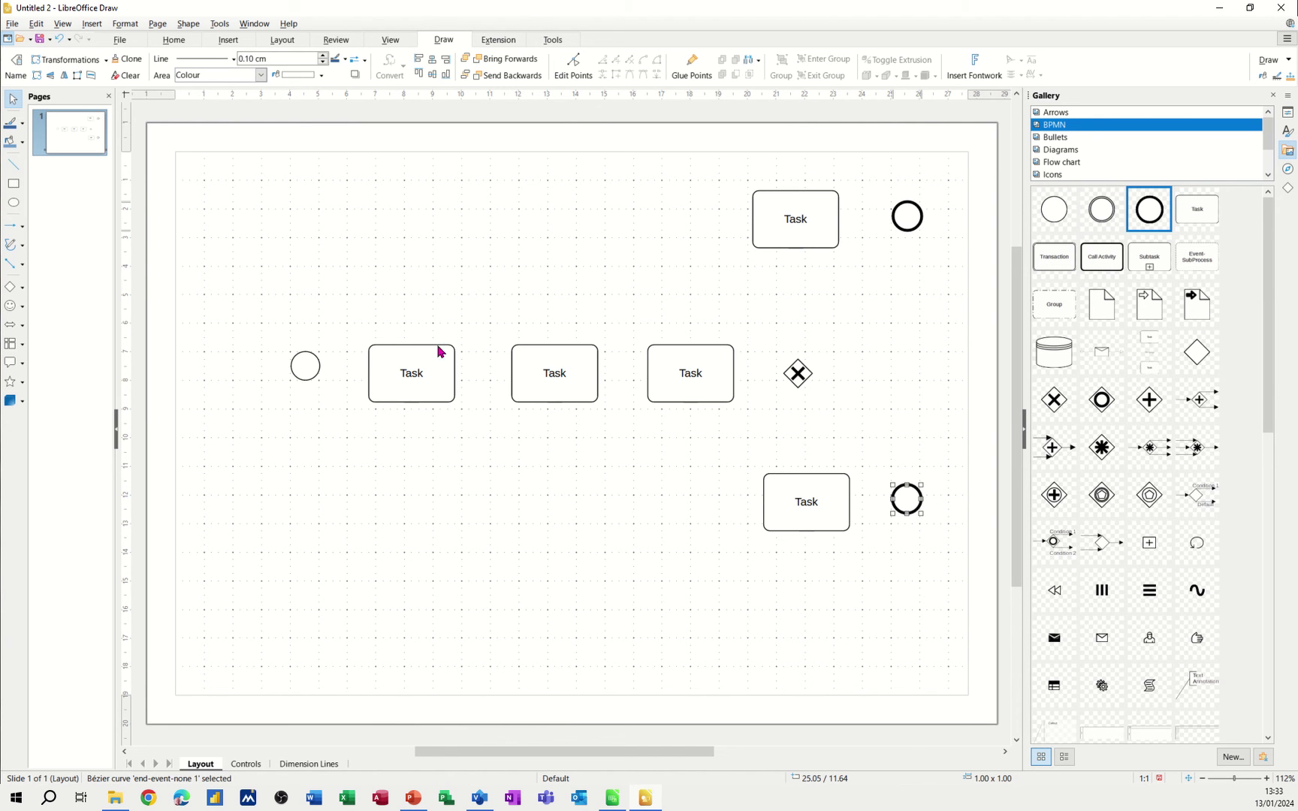
Label the first two row Tasks 'Check Stock' and 'Order Stock'.
double_click(411, 373)
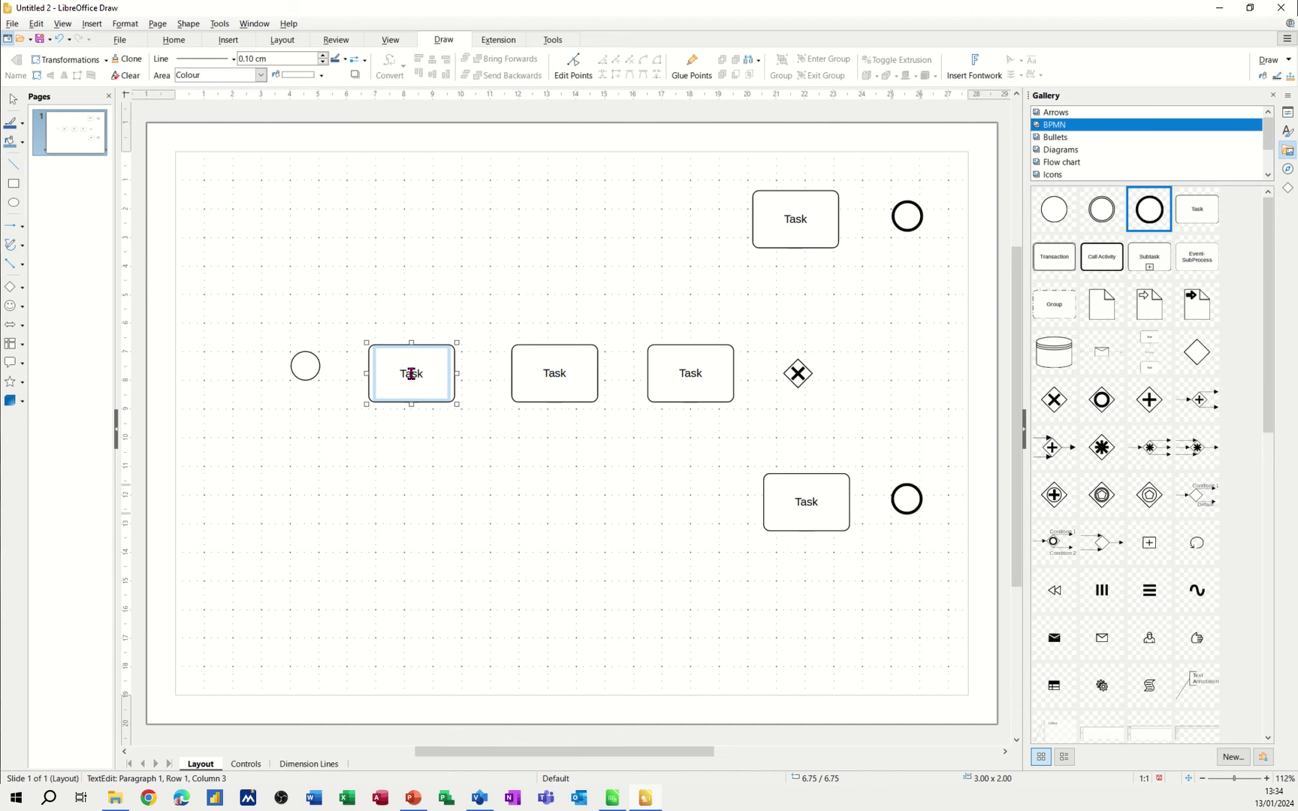
type("Ch")
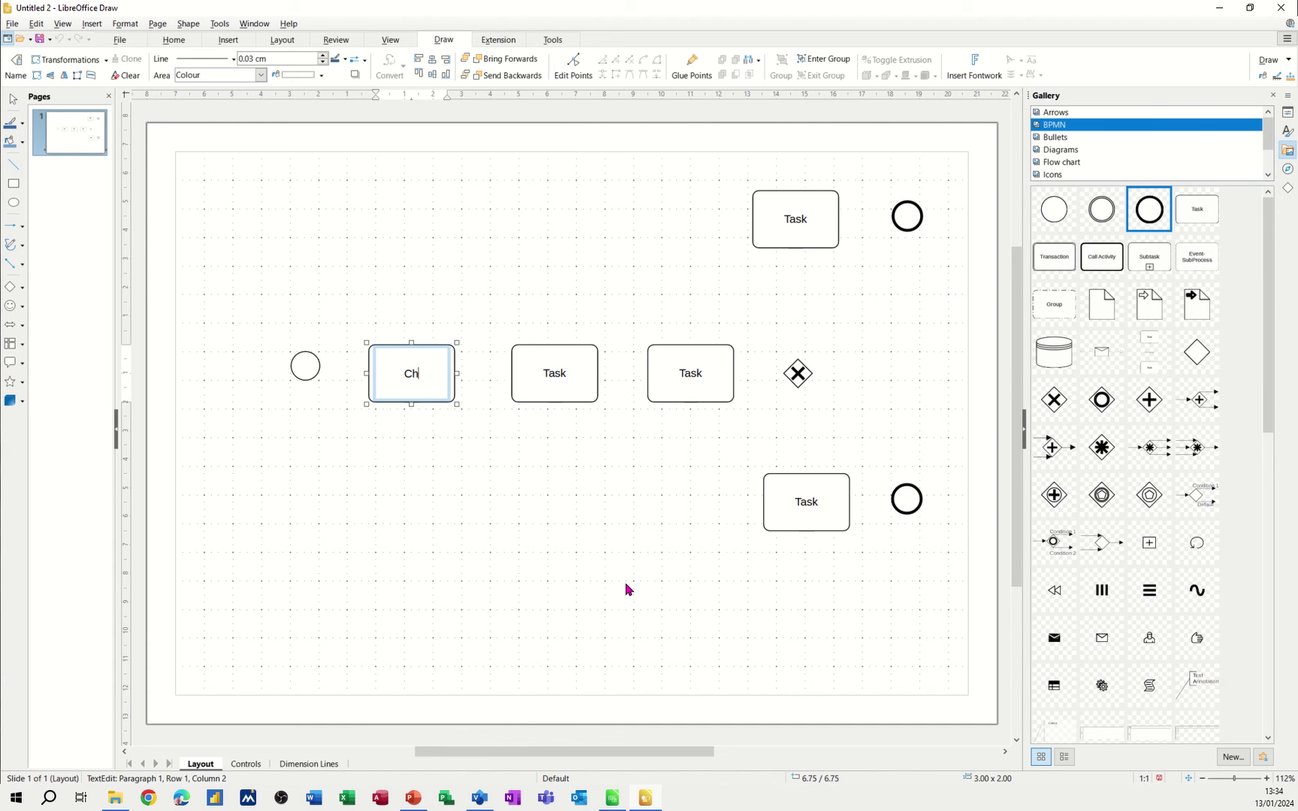
type("eck Stock")
left_click(559, 382)
double_click(558, 380)
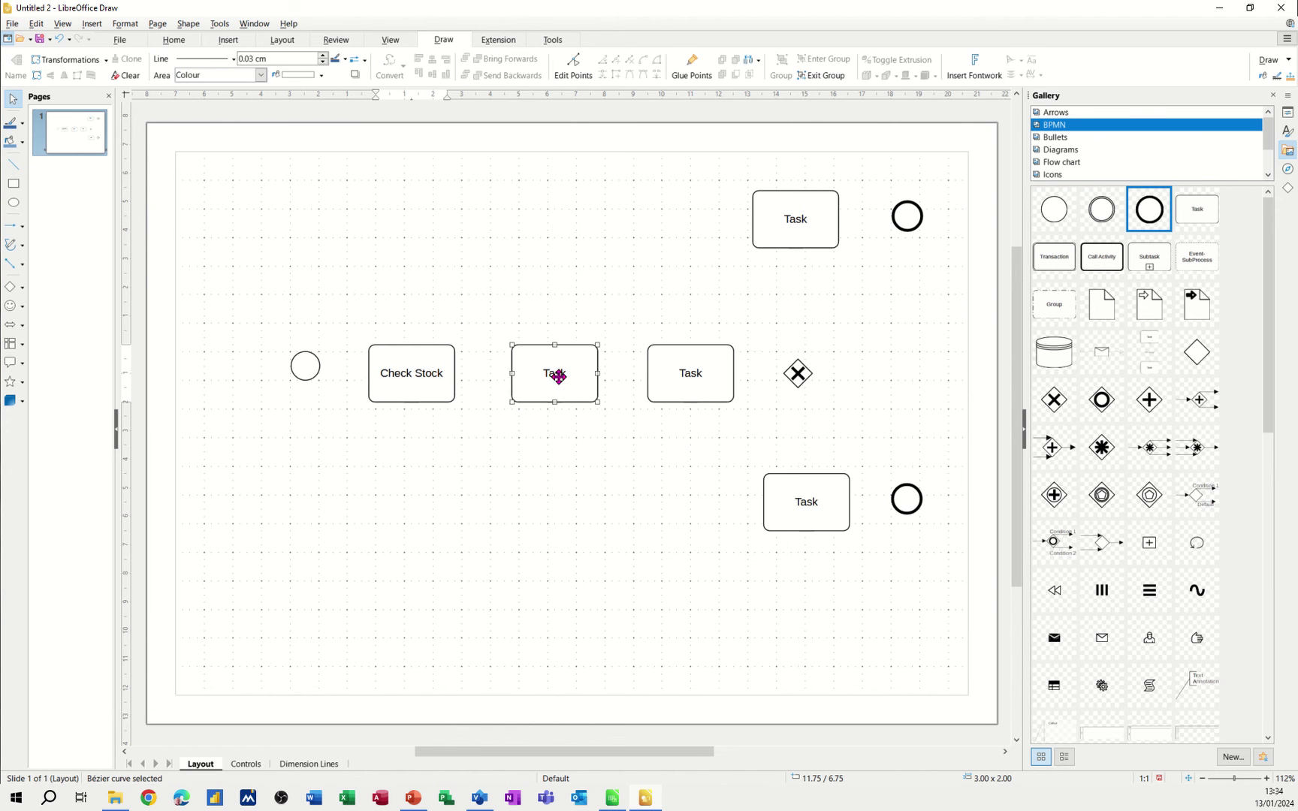
double_click(555, 373)
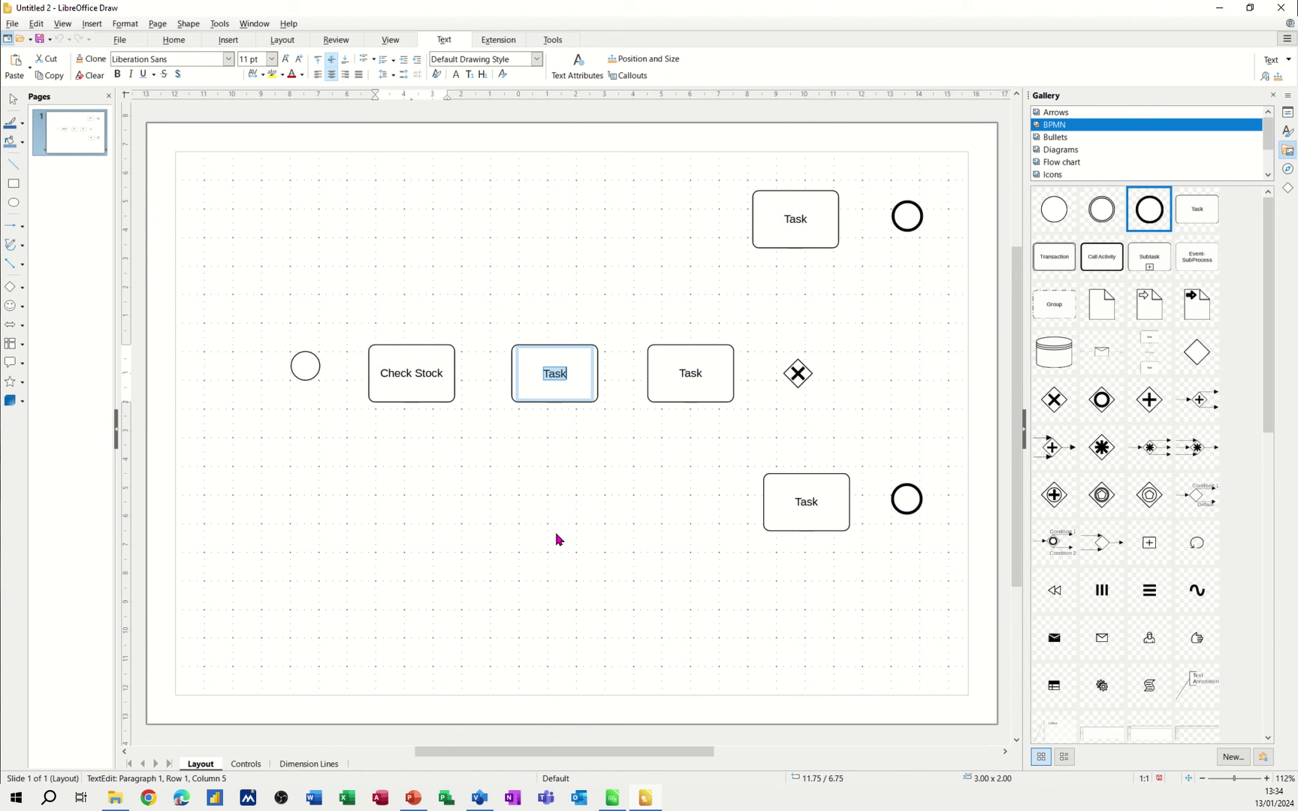
type("Or")
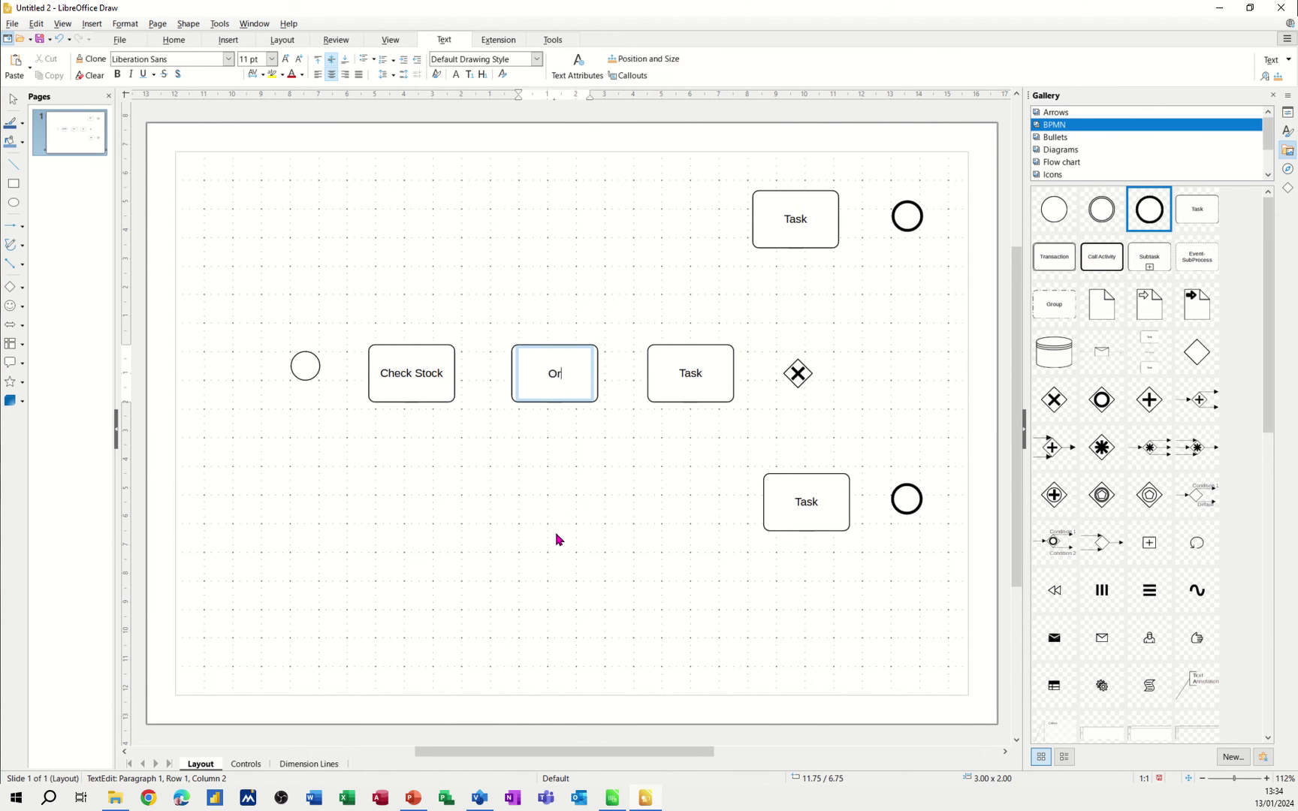
type("der Stock")
Replace the third Task's placeholder text with 'Fill Order'.
left_click(693, 378)
double_click(692, 379)
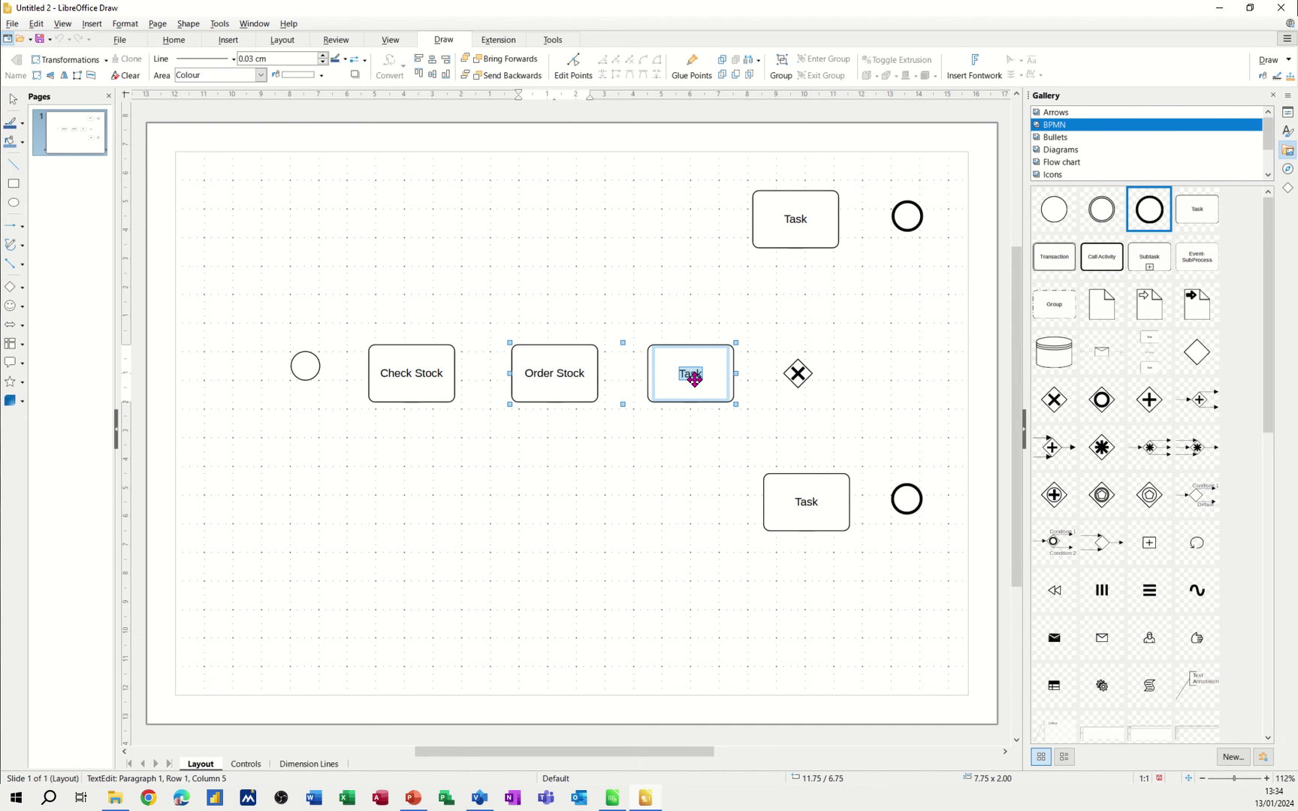
key("BackSpace")
type("Fil")
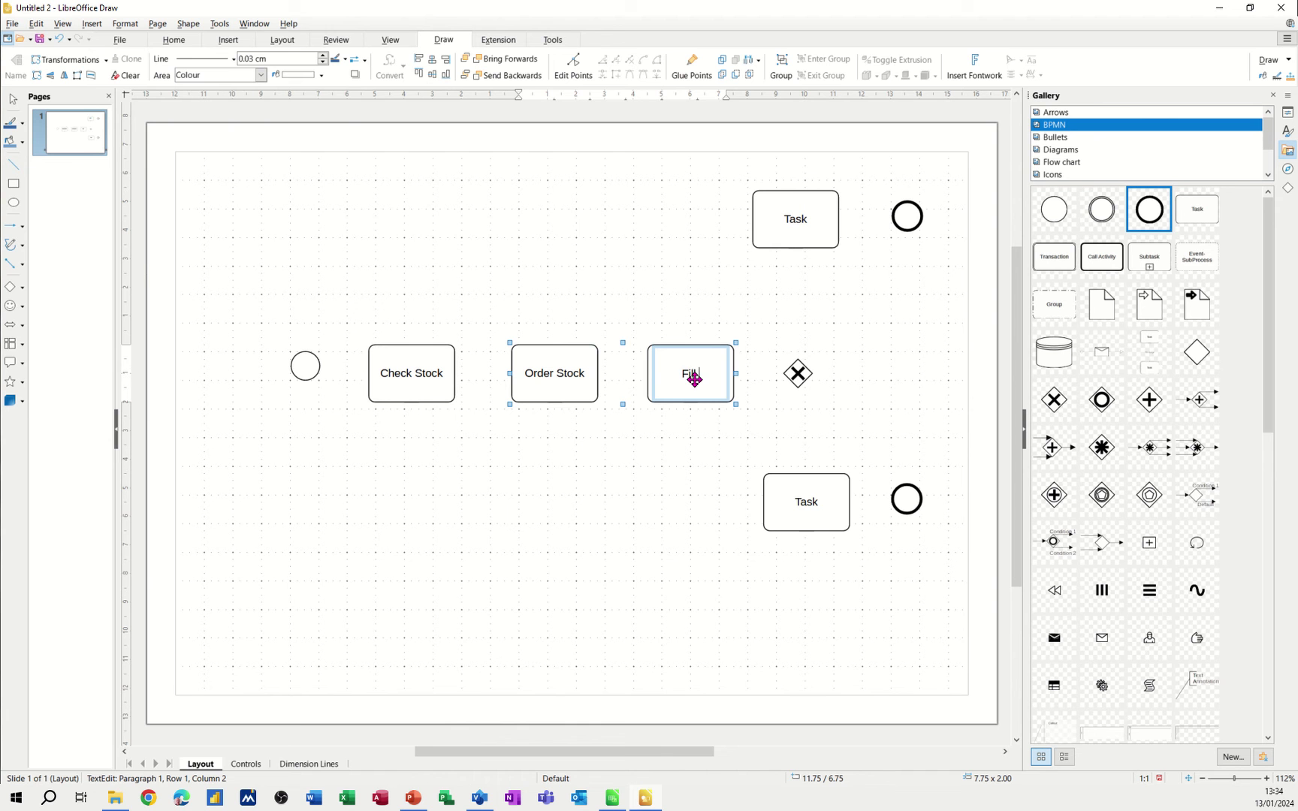
type("l Order")
Label the upper branch Task 'Friday Schedule' and the lower one 'Tuesday Delivery'.
double_click(794, 219)
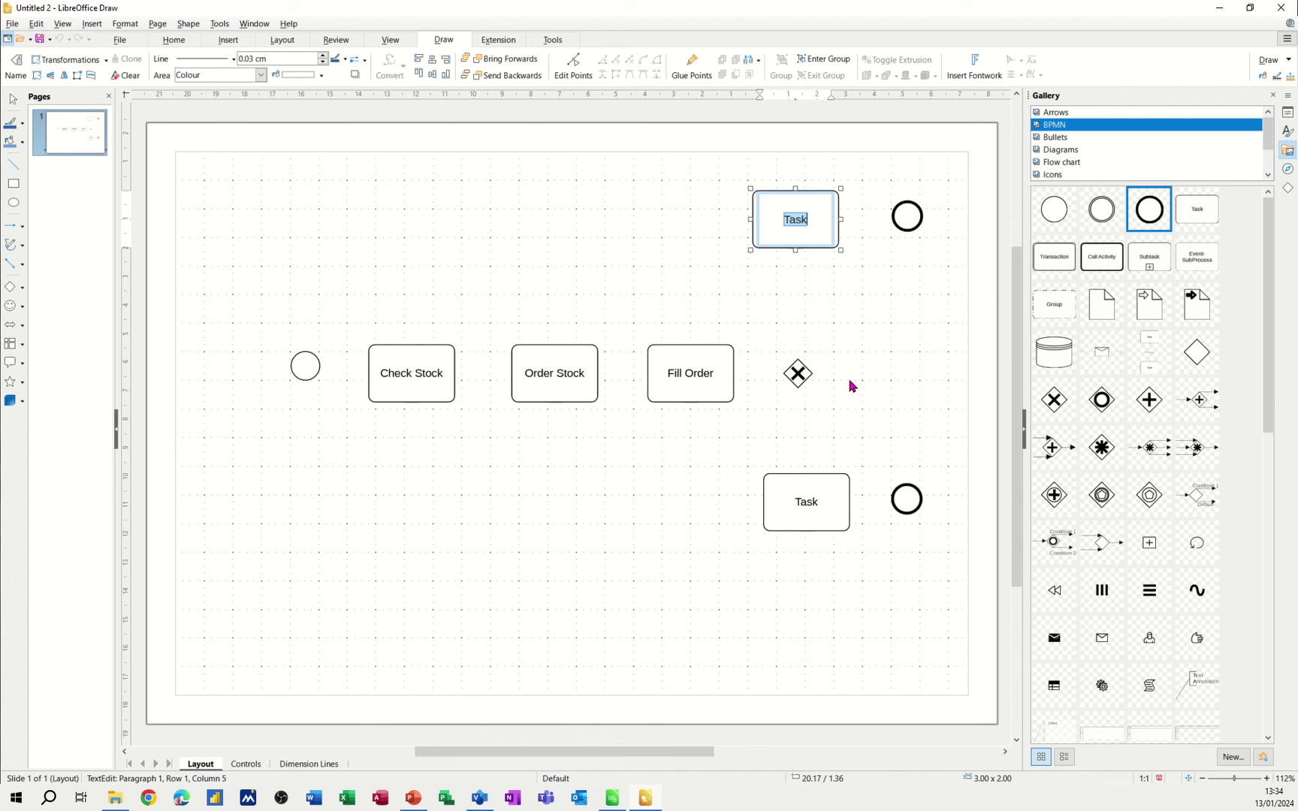
type("Friday Schedule")
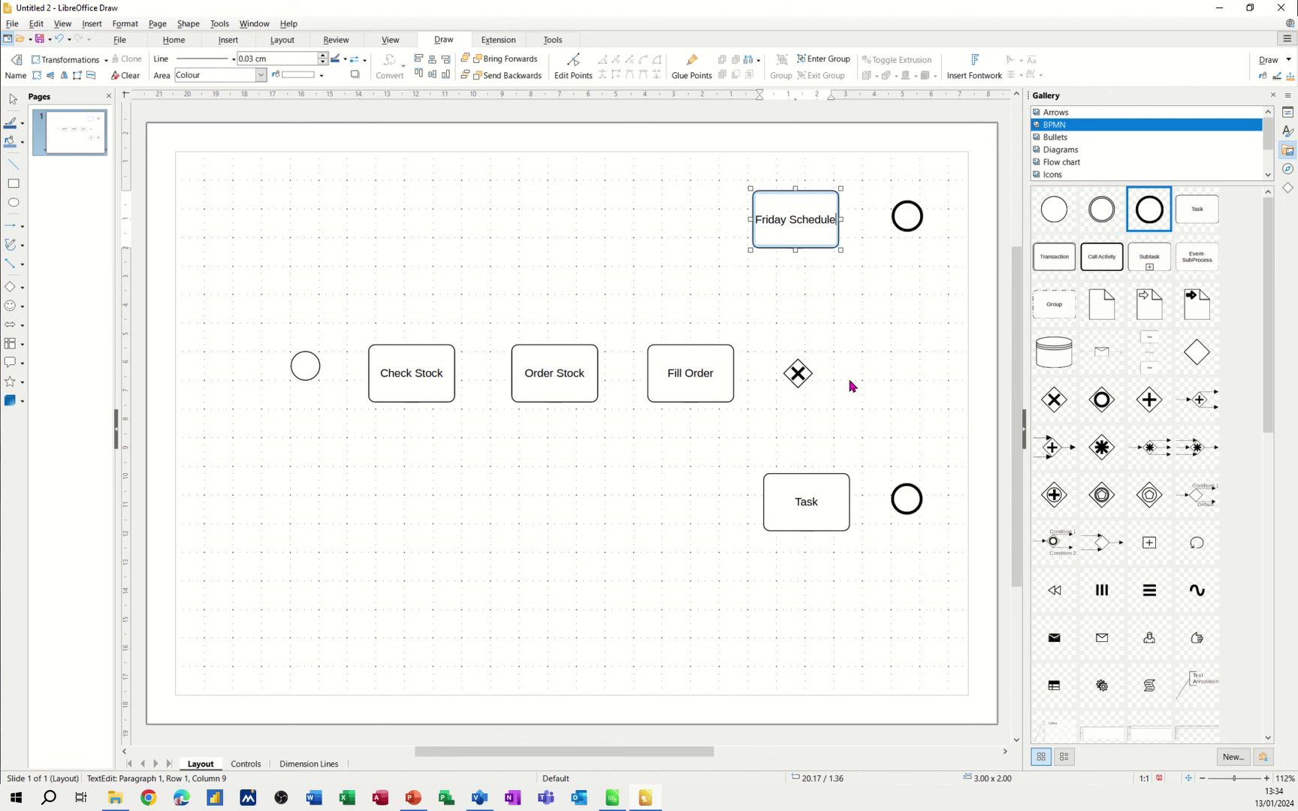
double_click(805, 501)
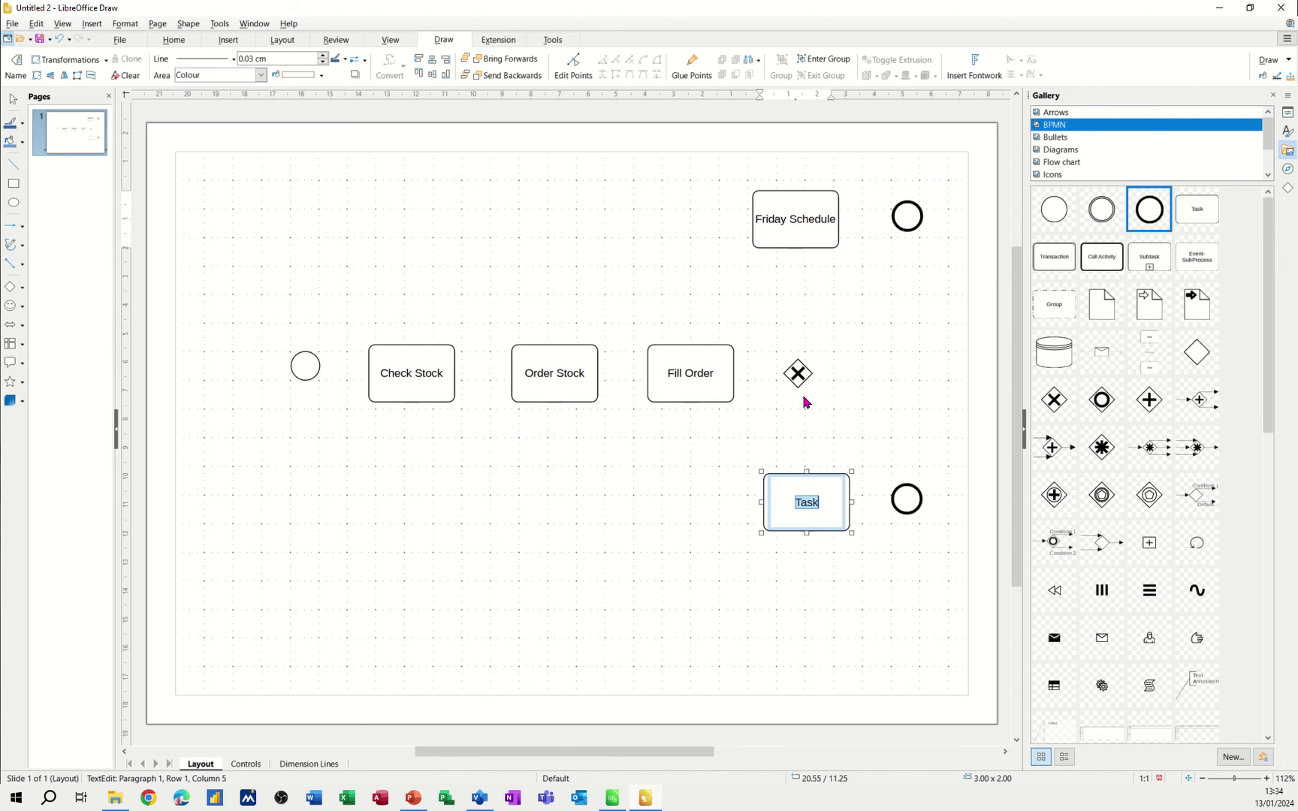
type("Tue")
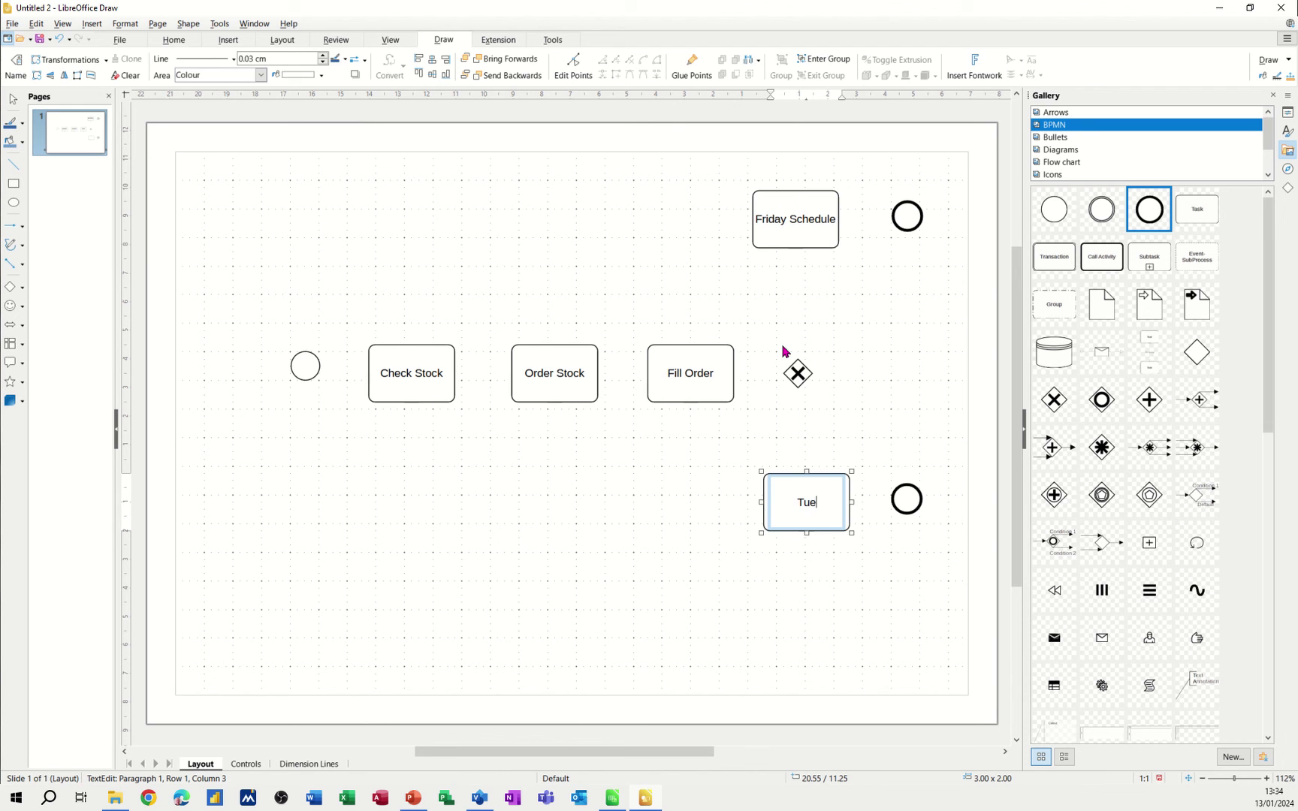
type("sday Delivery")
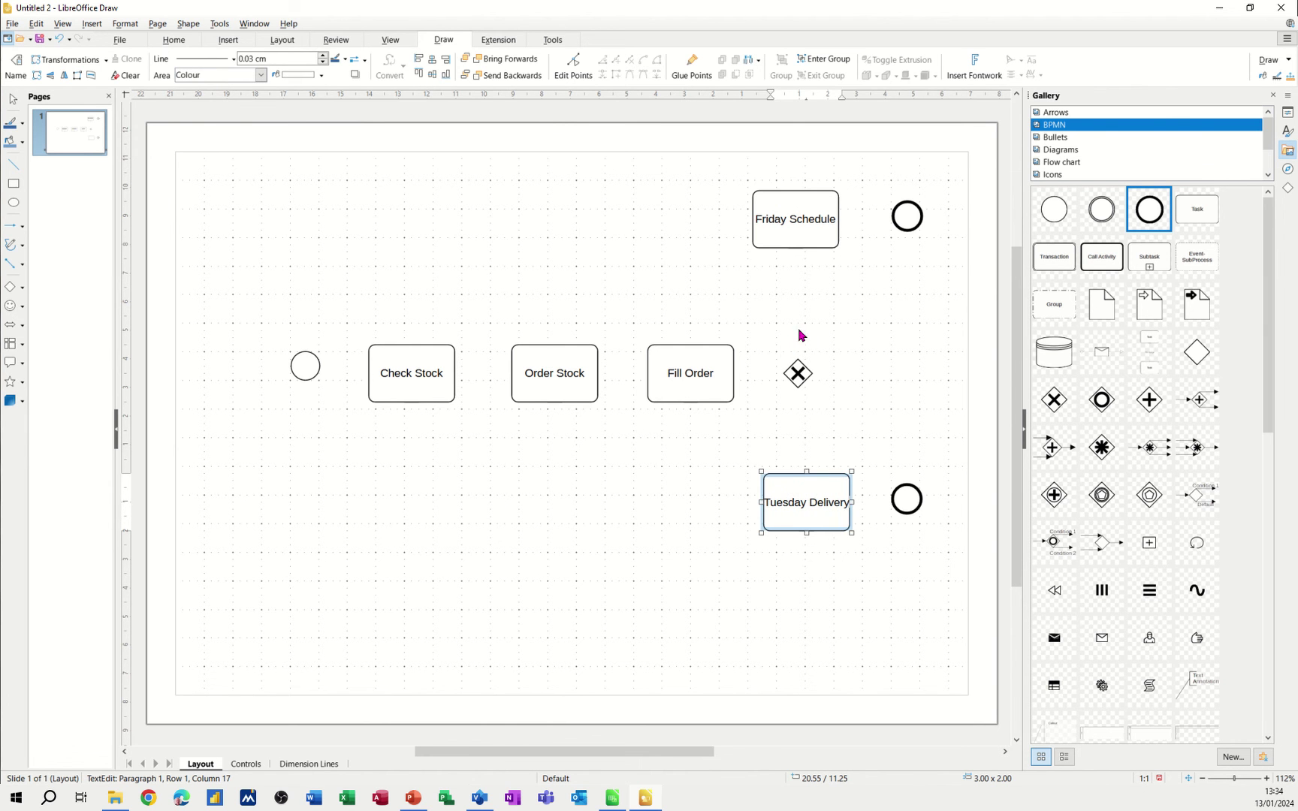
Type 'End' into both end-event circles and leave text mode.
left_click(916, 222)
type("En")
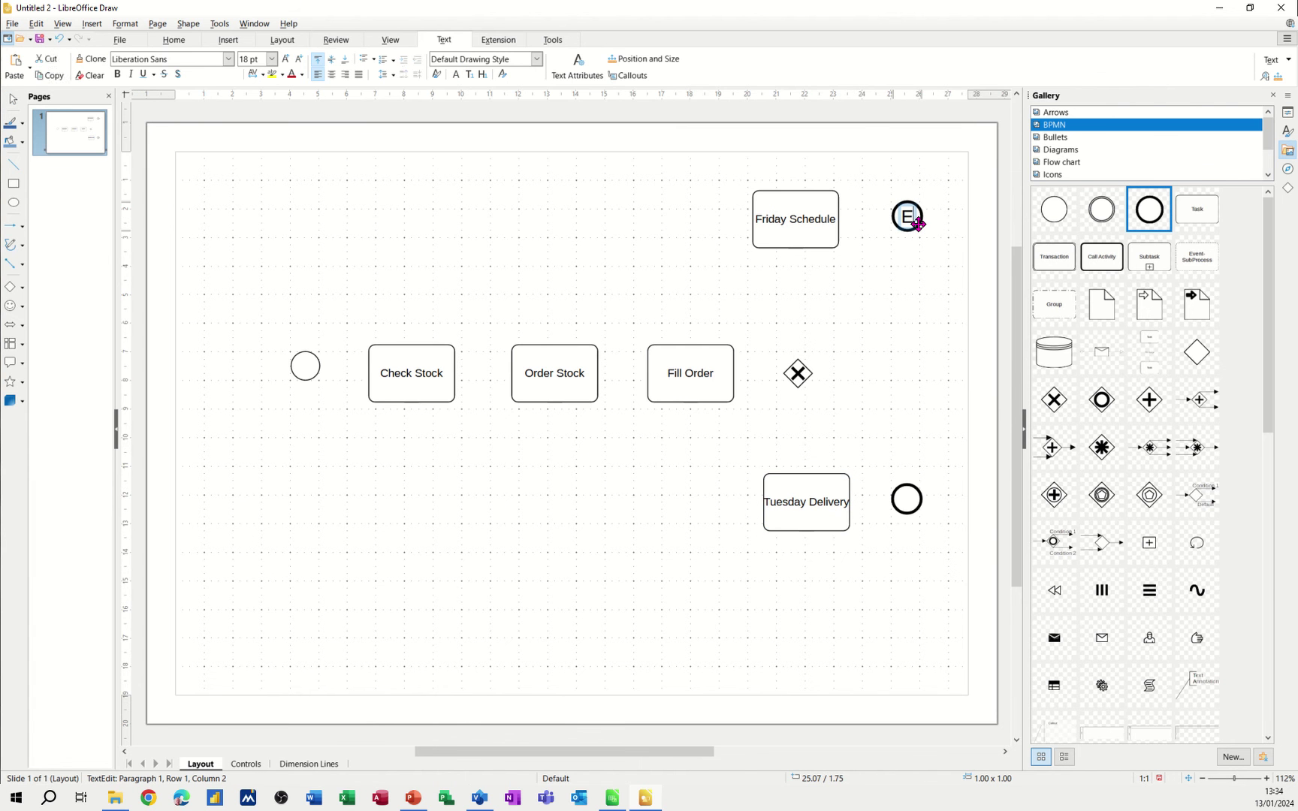
type("d")
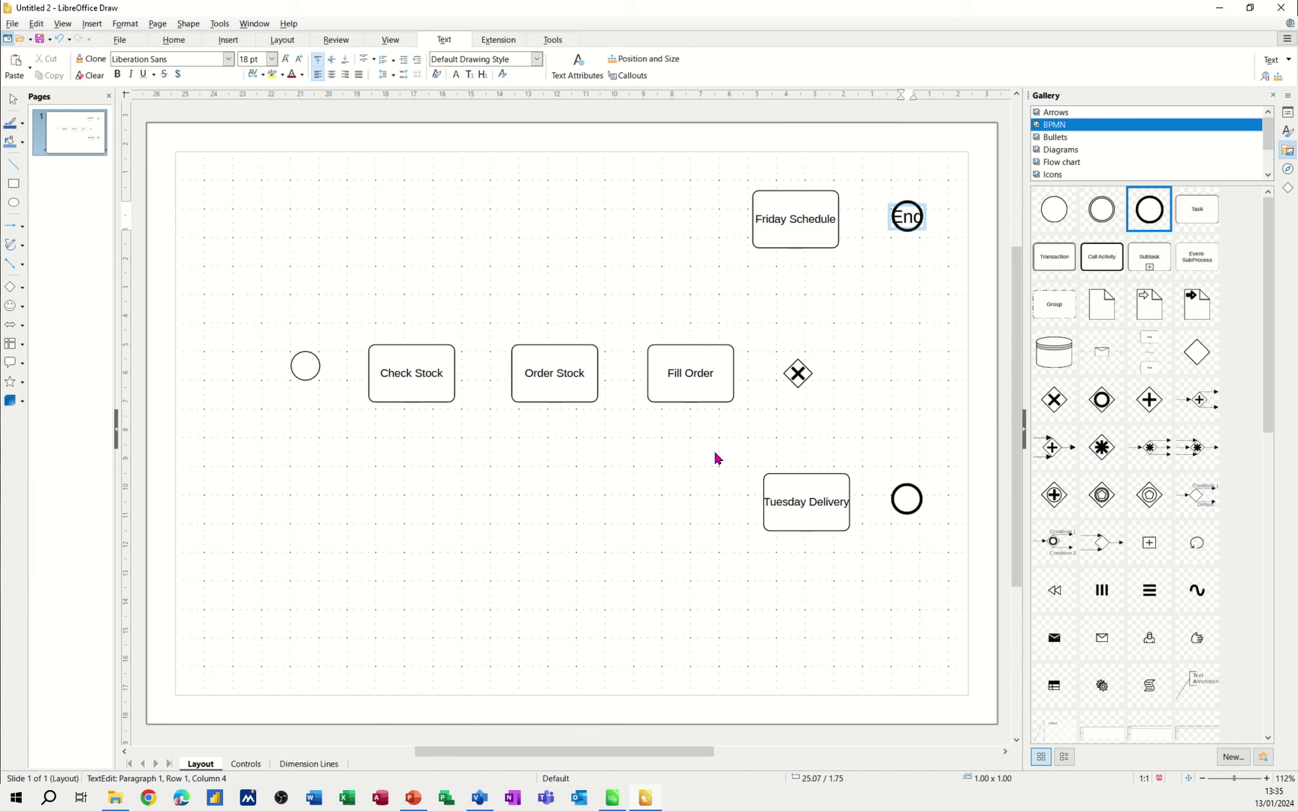
left_click(900, 498)
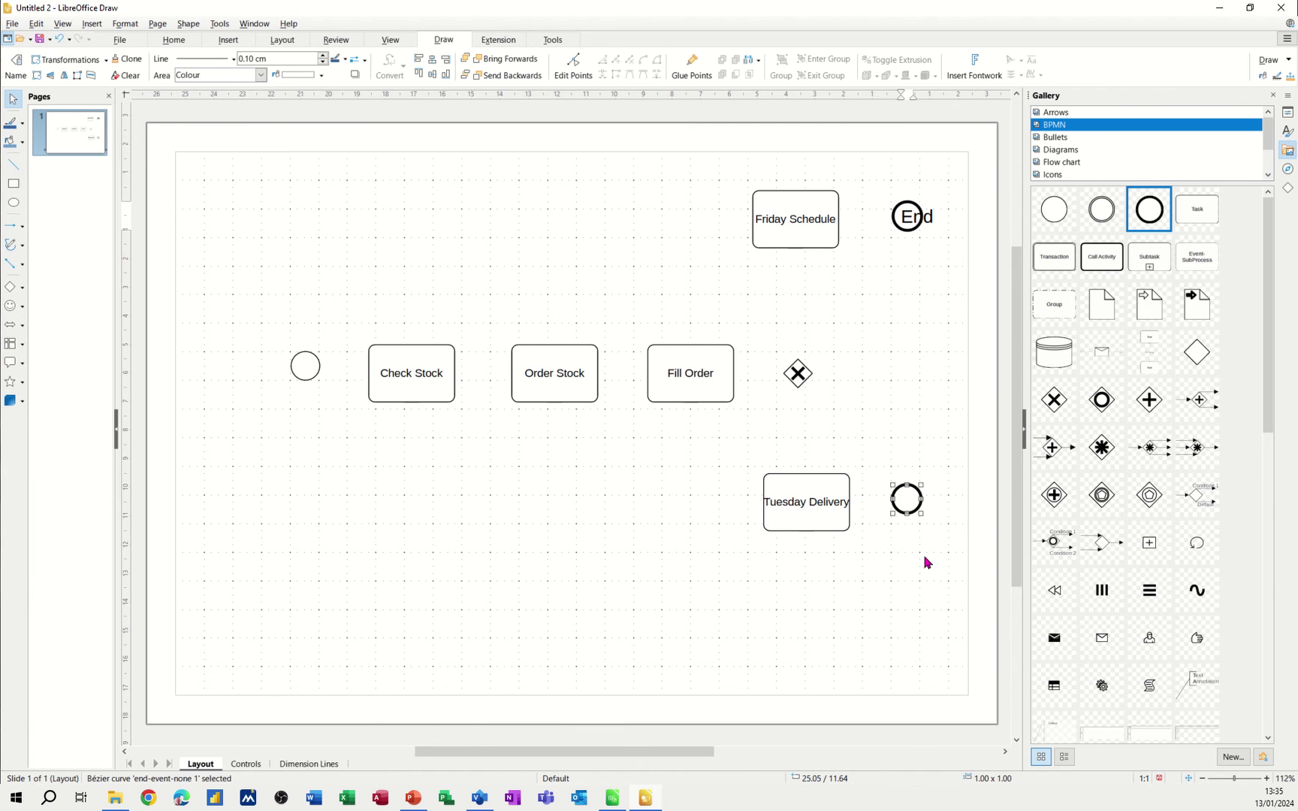
type("End")
left_click(922, 526)
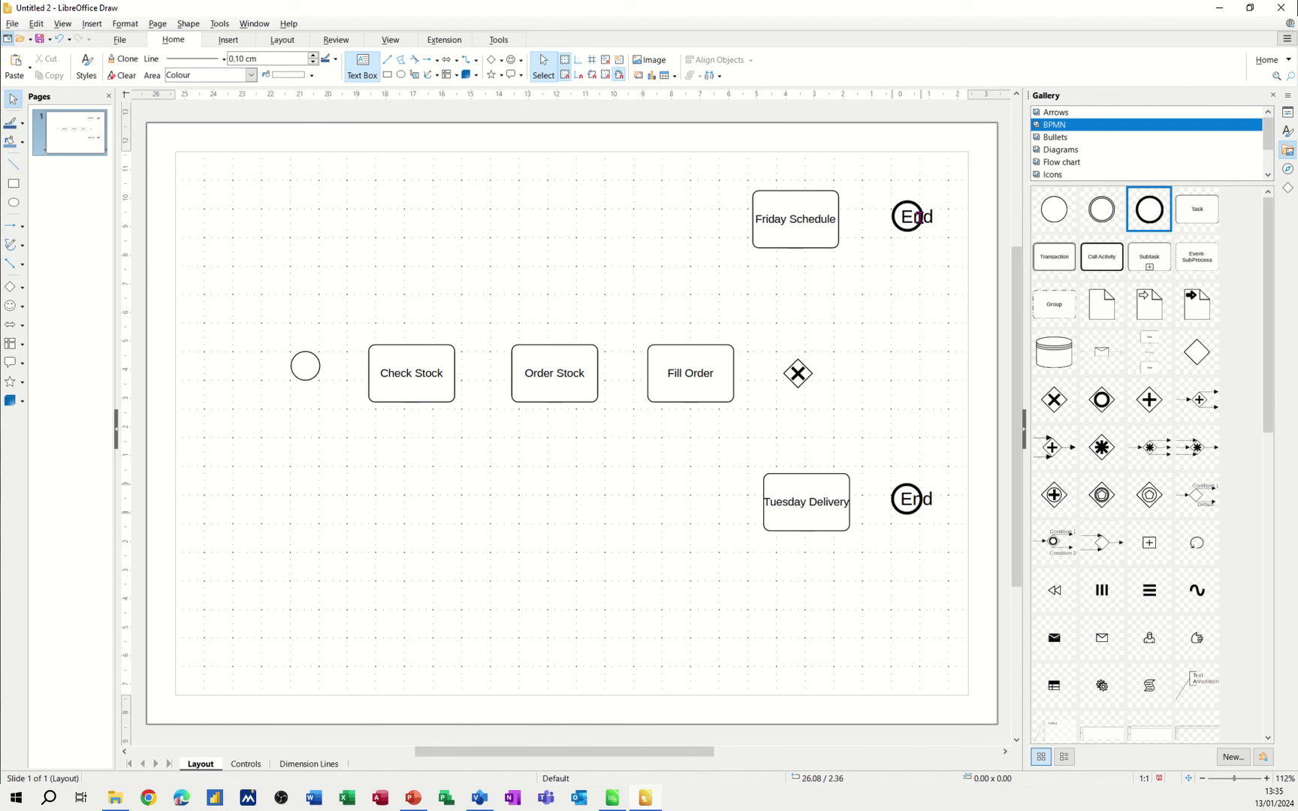
key("Escape")
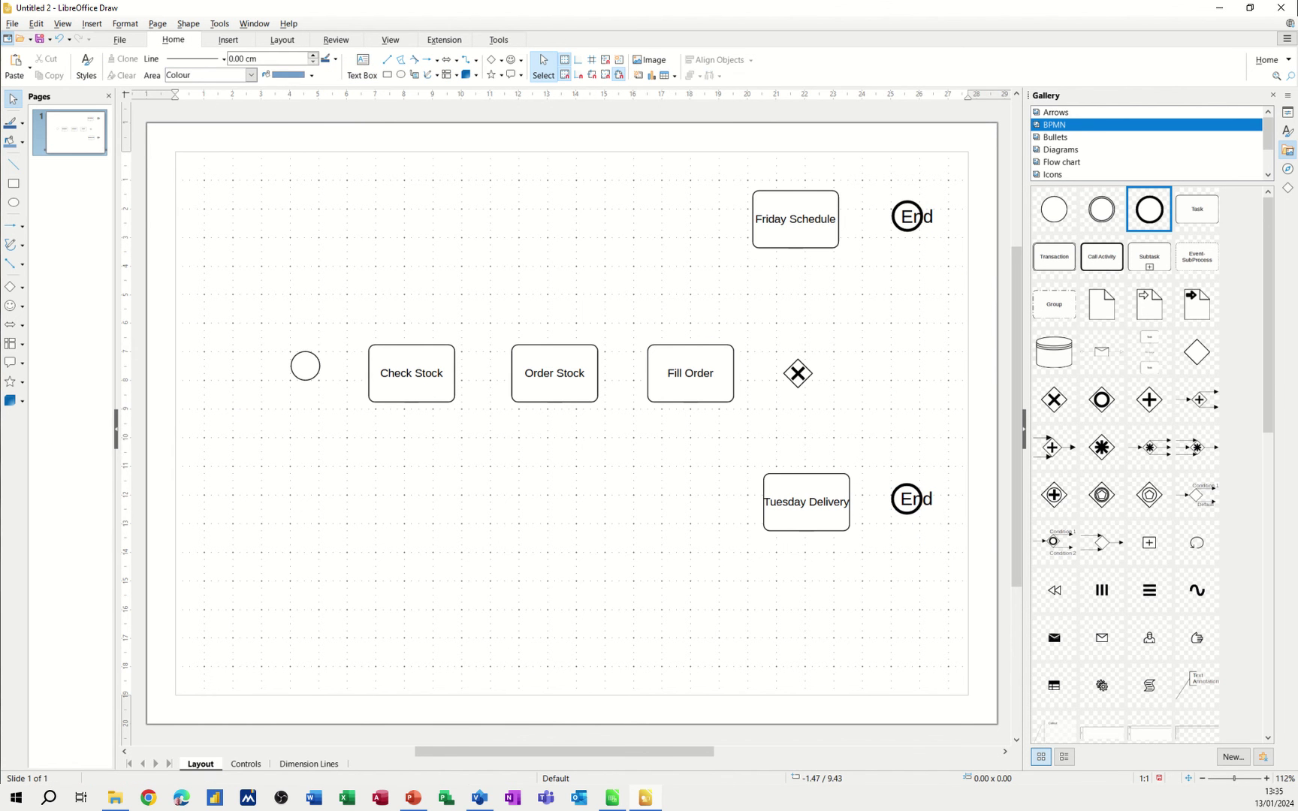
key("alt+Tab")
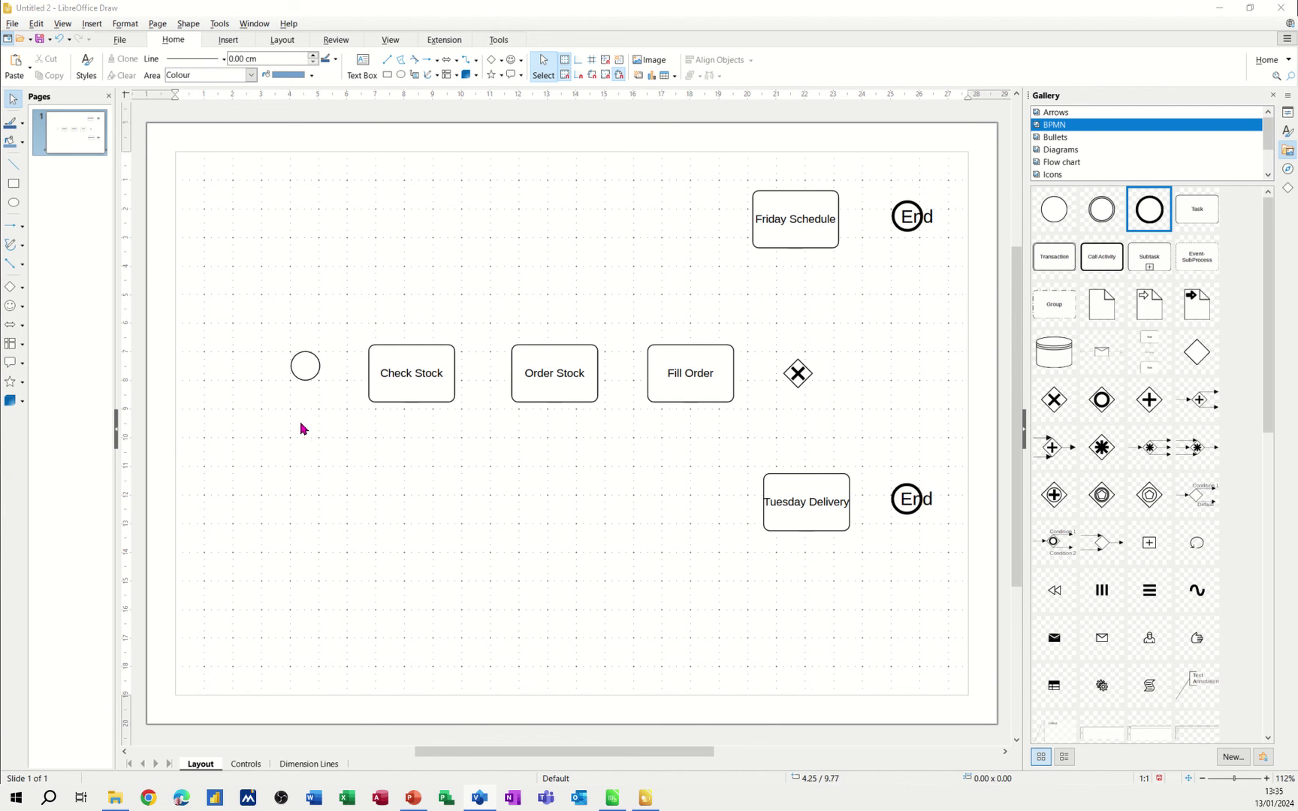
Draw a text box under the start-event circle and type 'Start'.
left_click(293, 360)
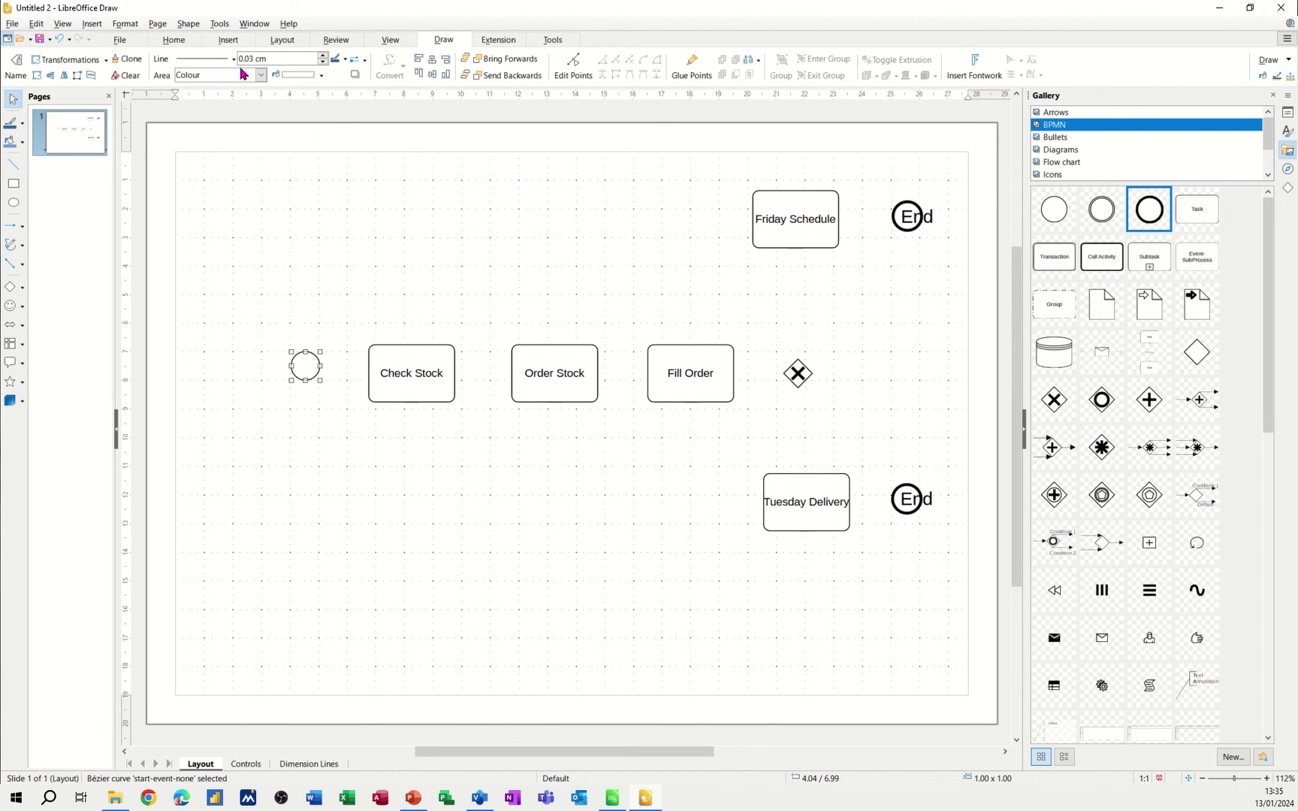
left_click(228, 42)
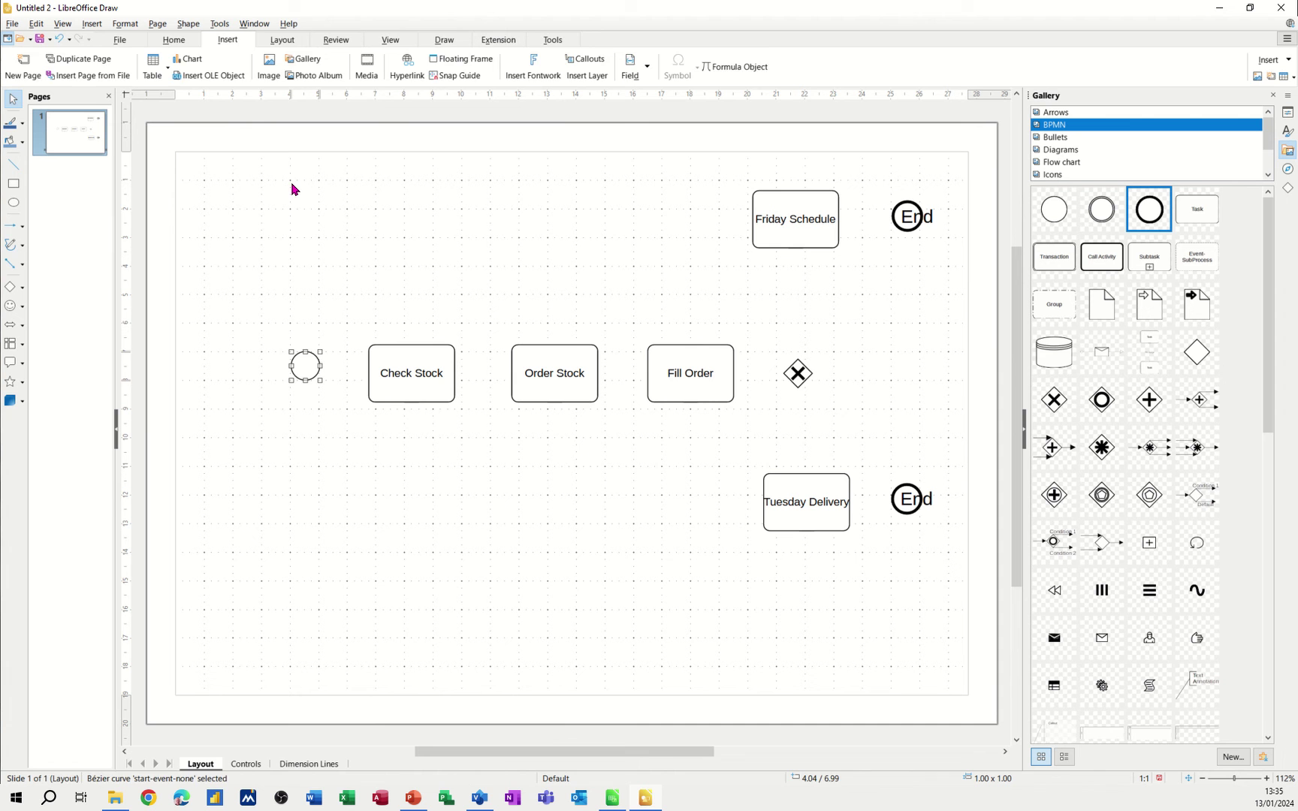
left_click(106, 515)
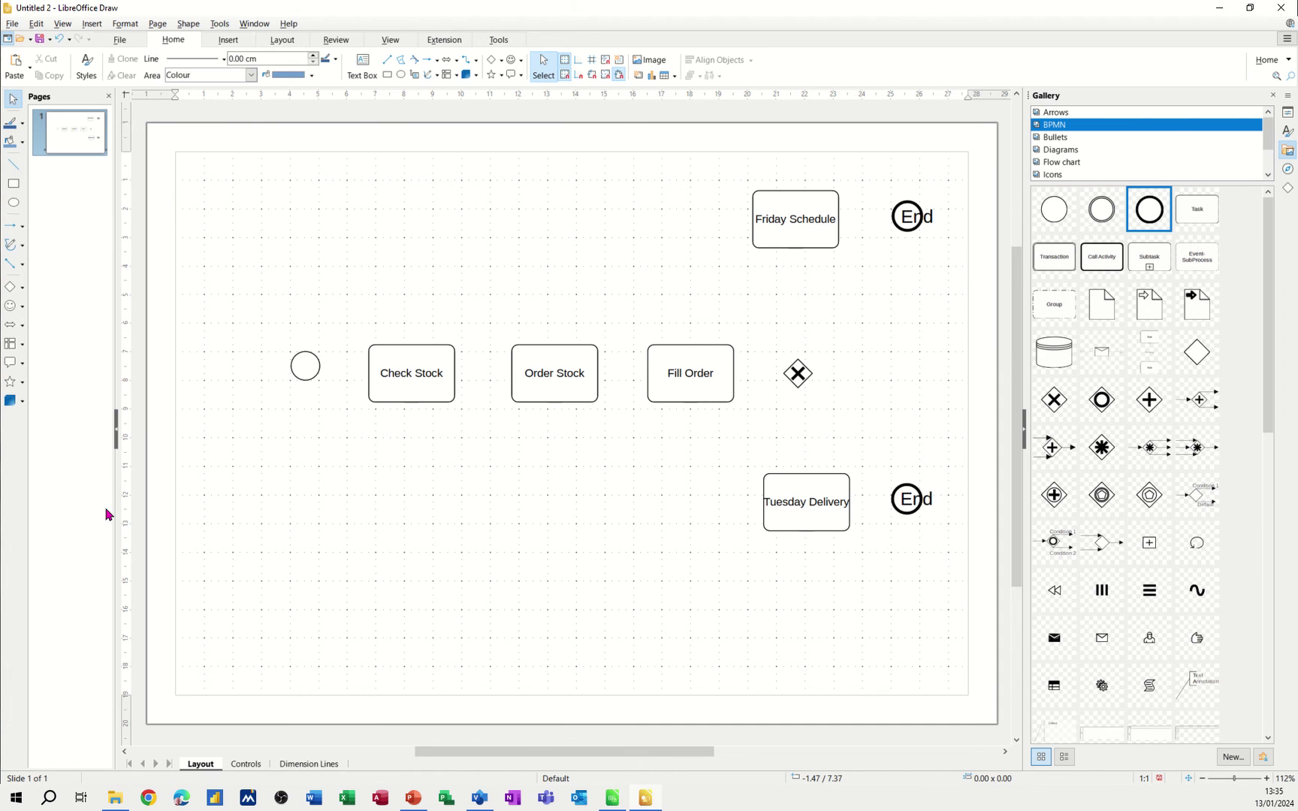
left_click(363, 67)
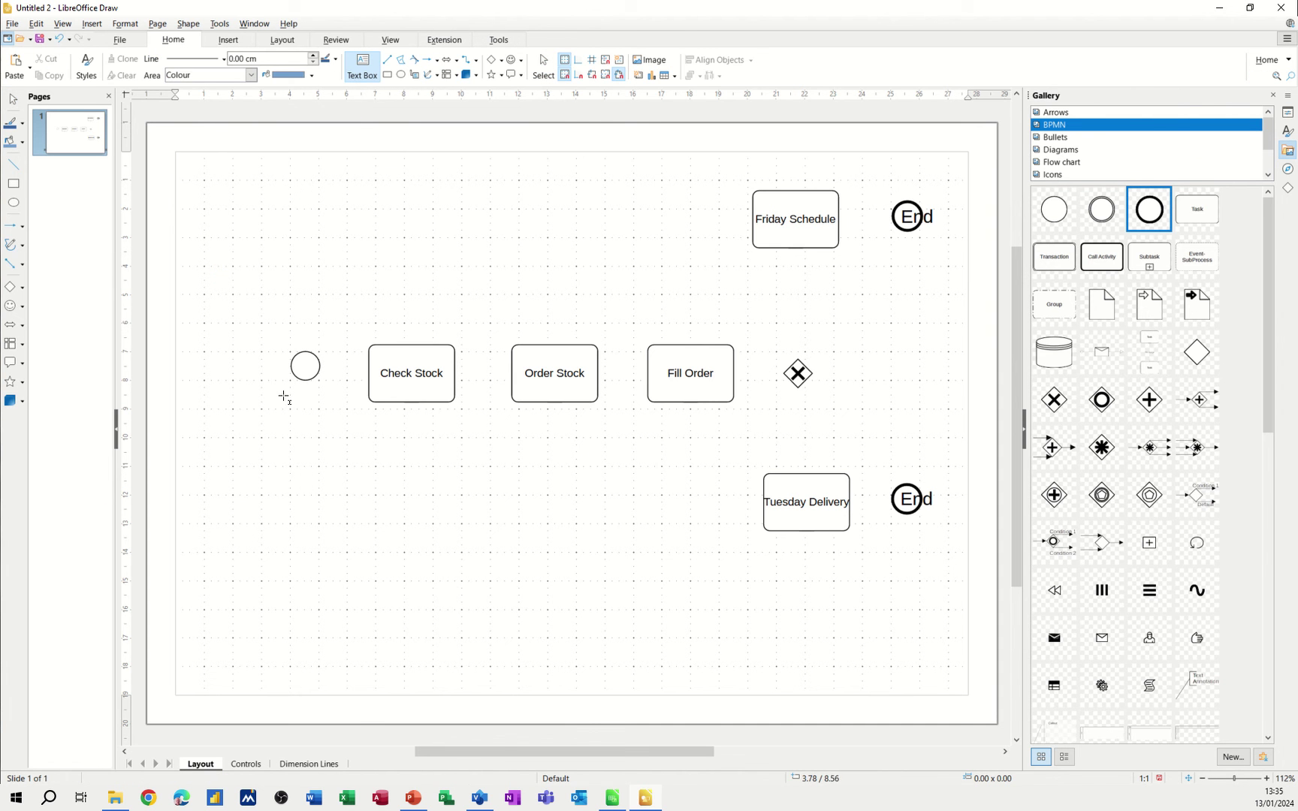
left_click_drag(282, 396, 331, 409)
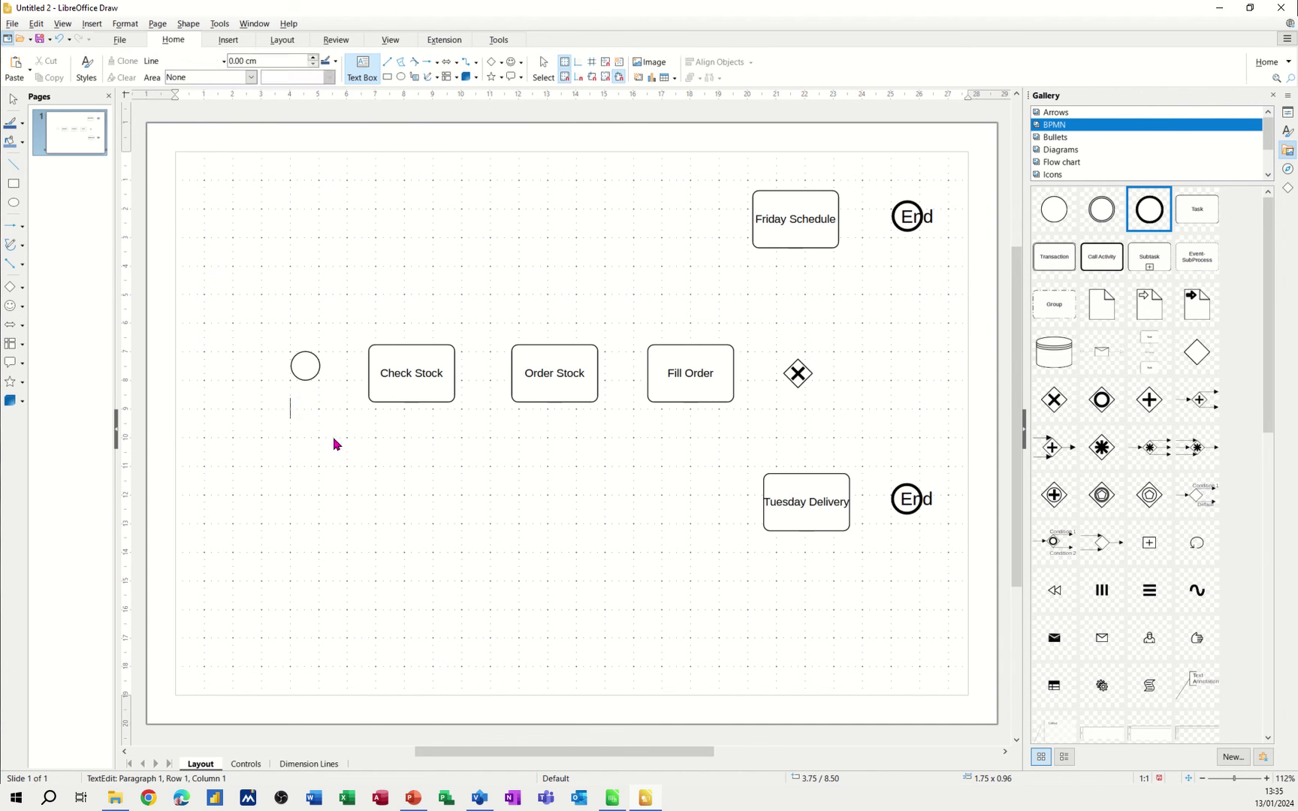
type("Start")
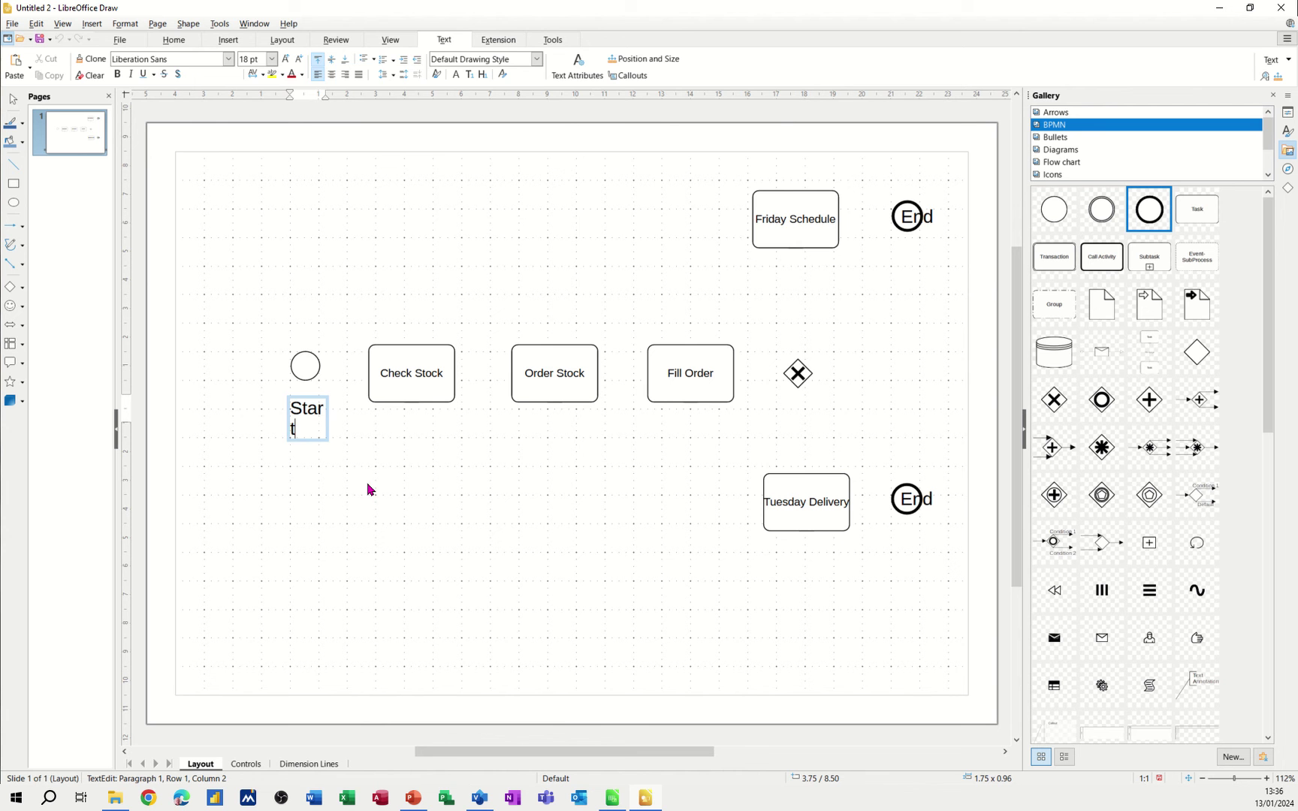
Resize the Start frame to one line and position it beneath the circle.
left_click(369, 484)
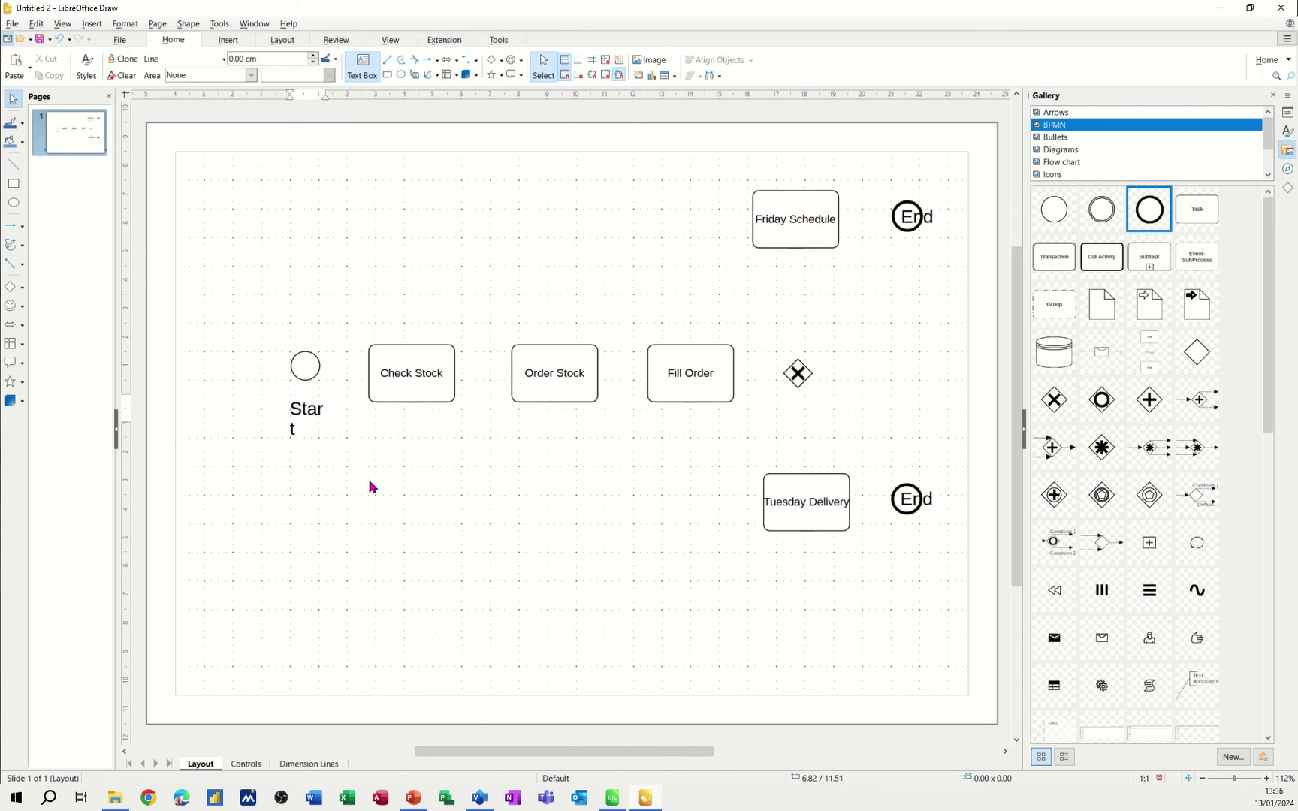
left_click(329, 438)
left_click_drag(331, 440, 307, 399)
left_click(342, 443)
left_click(389, 429)
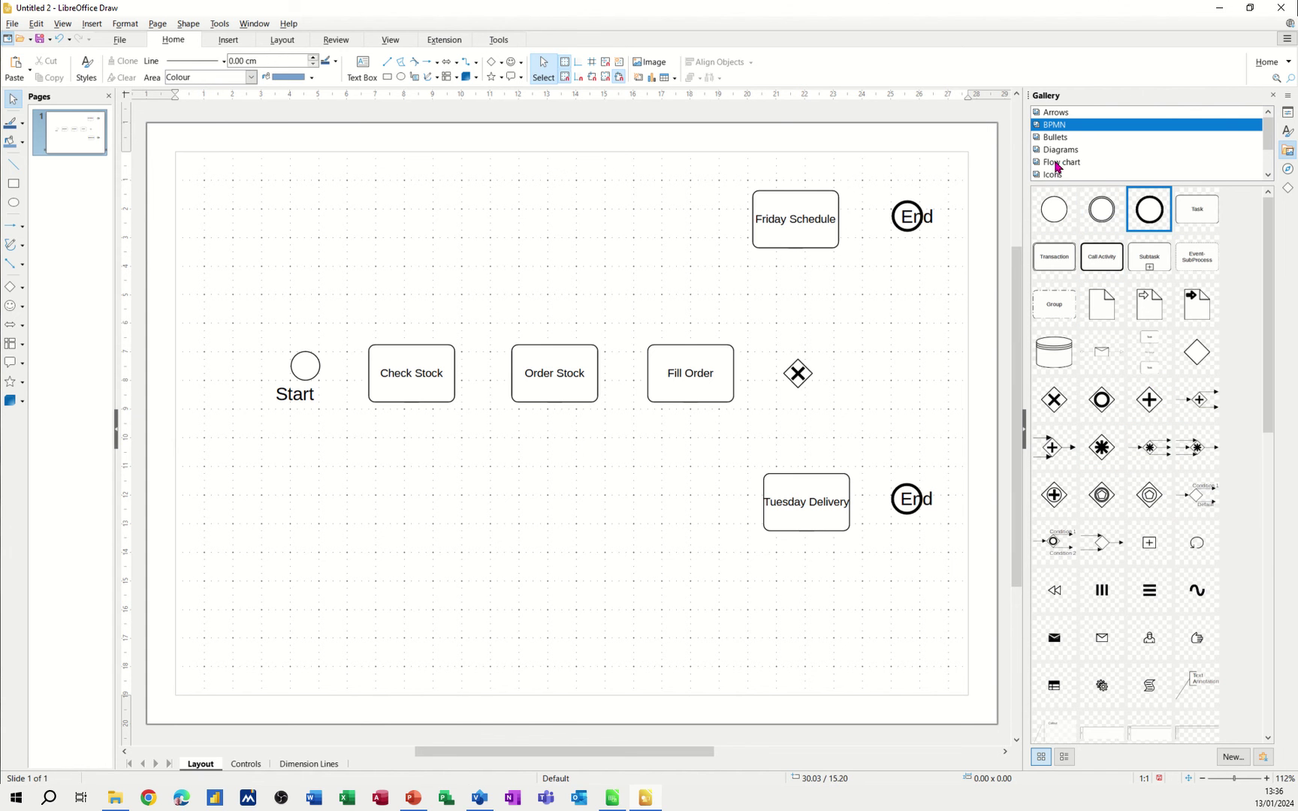
Switch the Gallery to the Arrows theme and collapse the sidebar deck.
left_click(1051, 112)
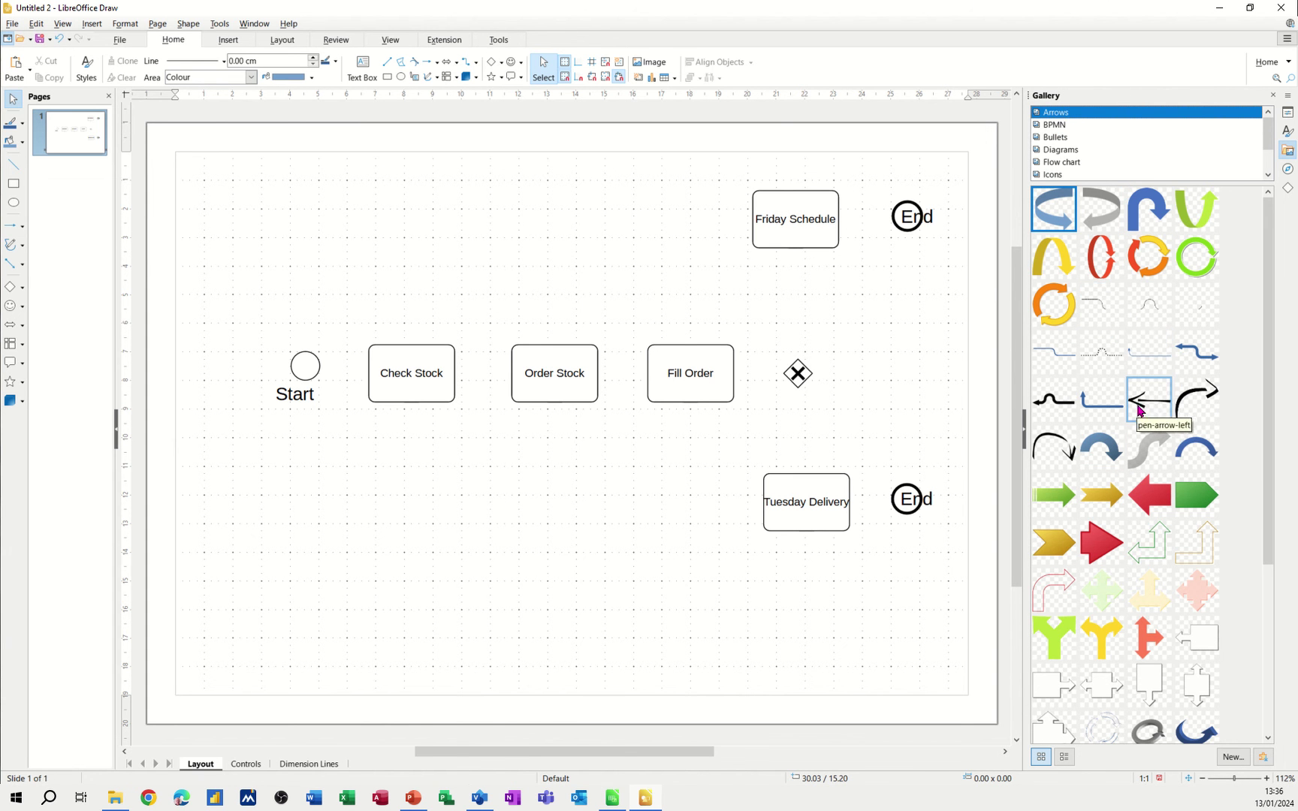
left_click(1022, 434)
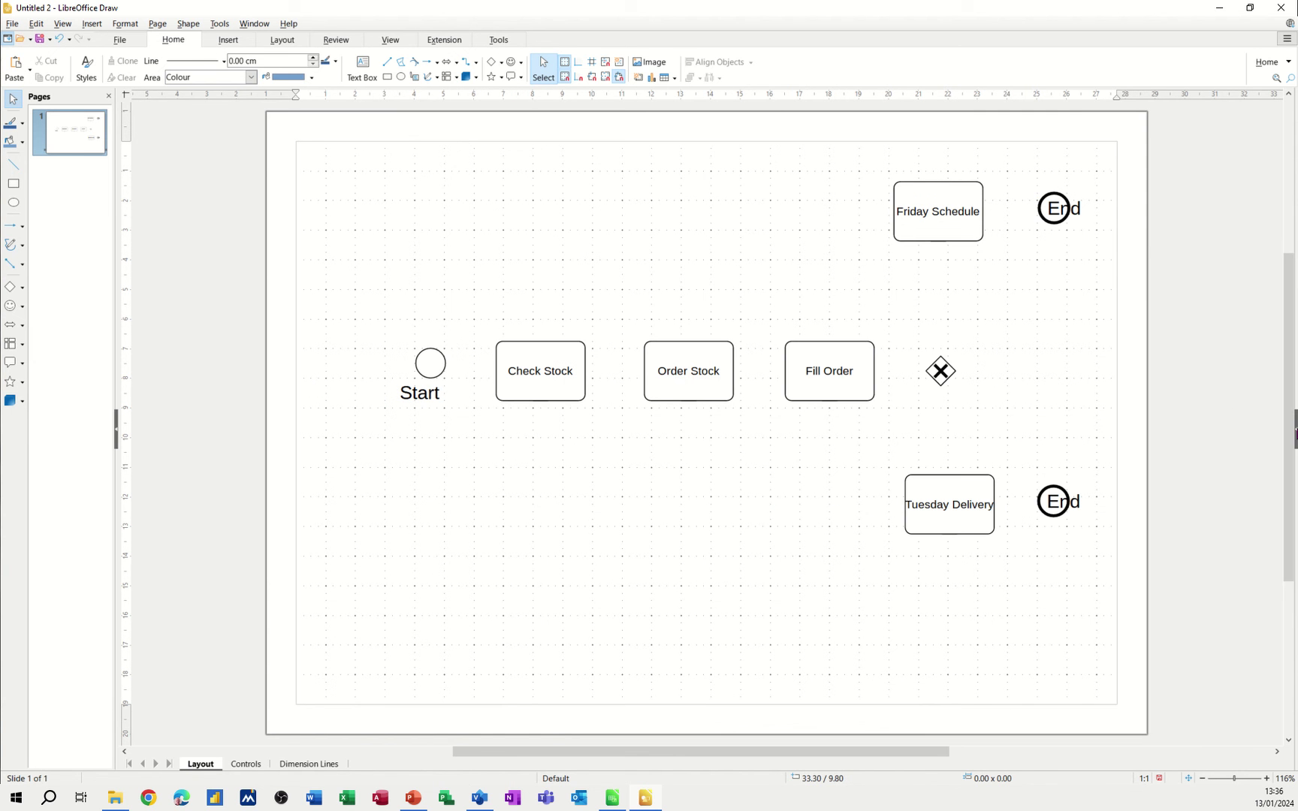
left_click(14, 163)
Draw a straight arrow connector from the Start circle to Check Stock and align both shapes.
left_click(23, 266)
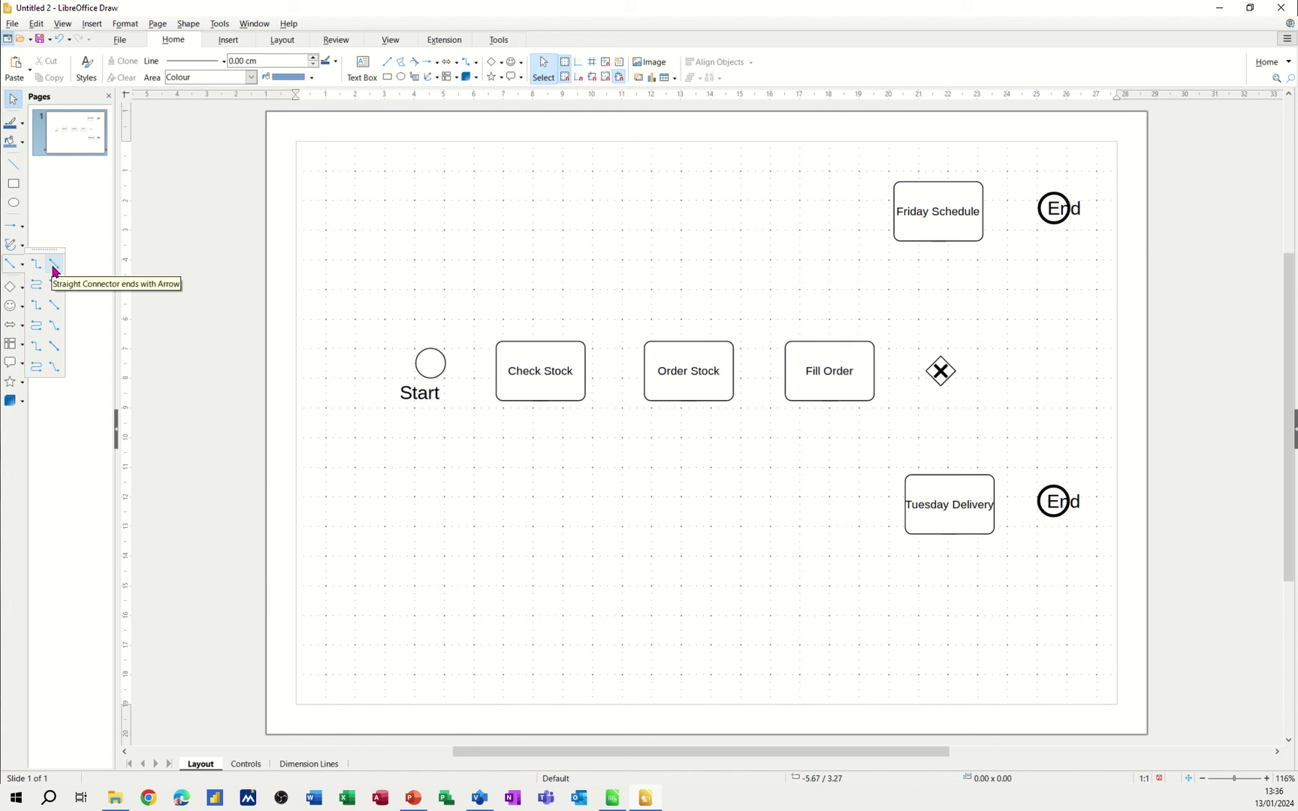
left_click(54, 271)
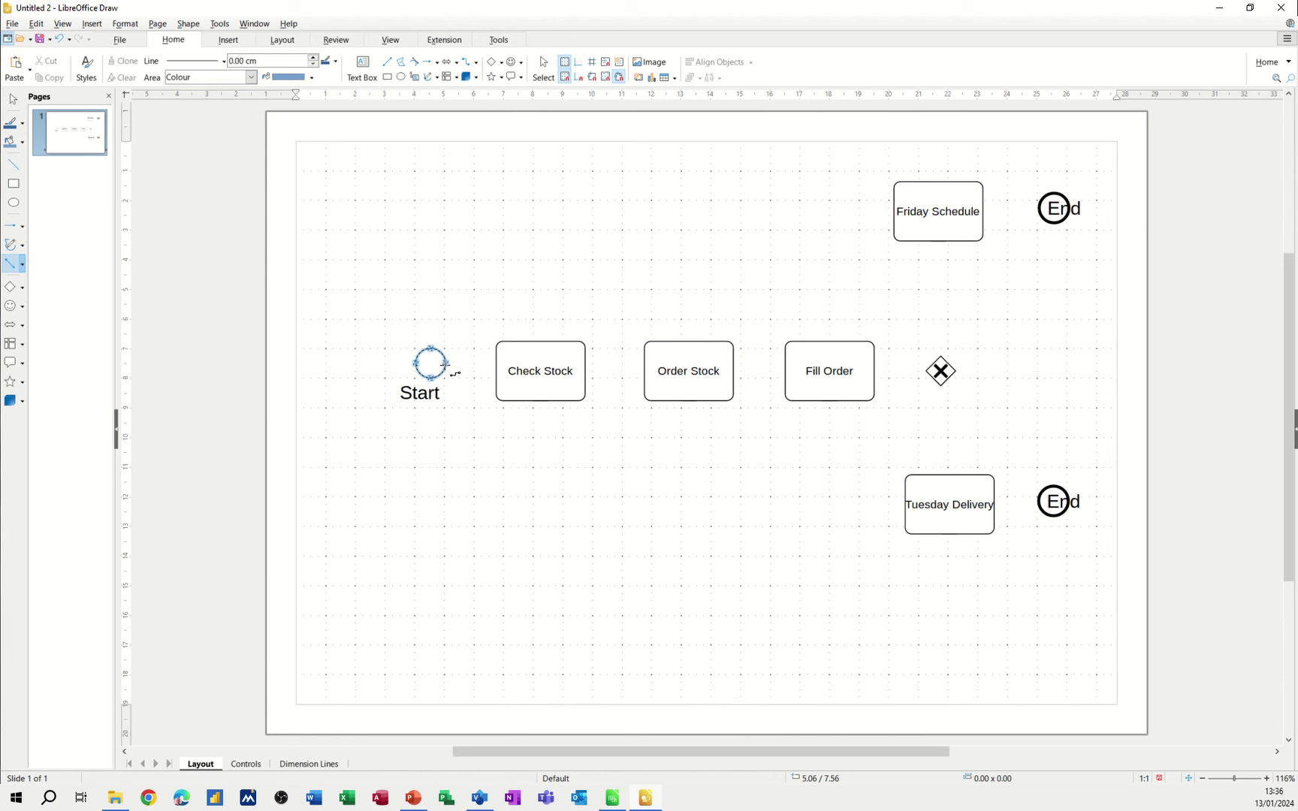
left_click_drag(445, 364, 536, 384)
left_click(536, 392)
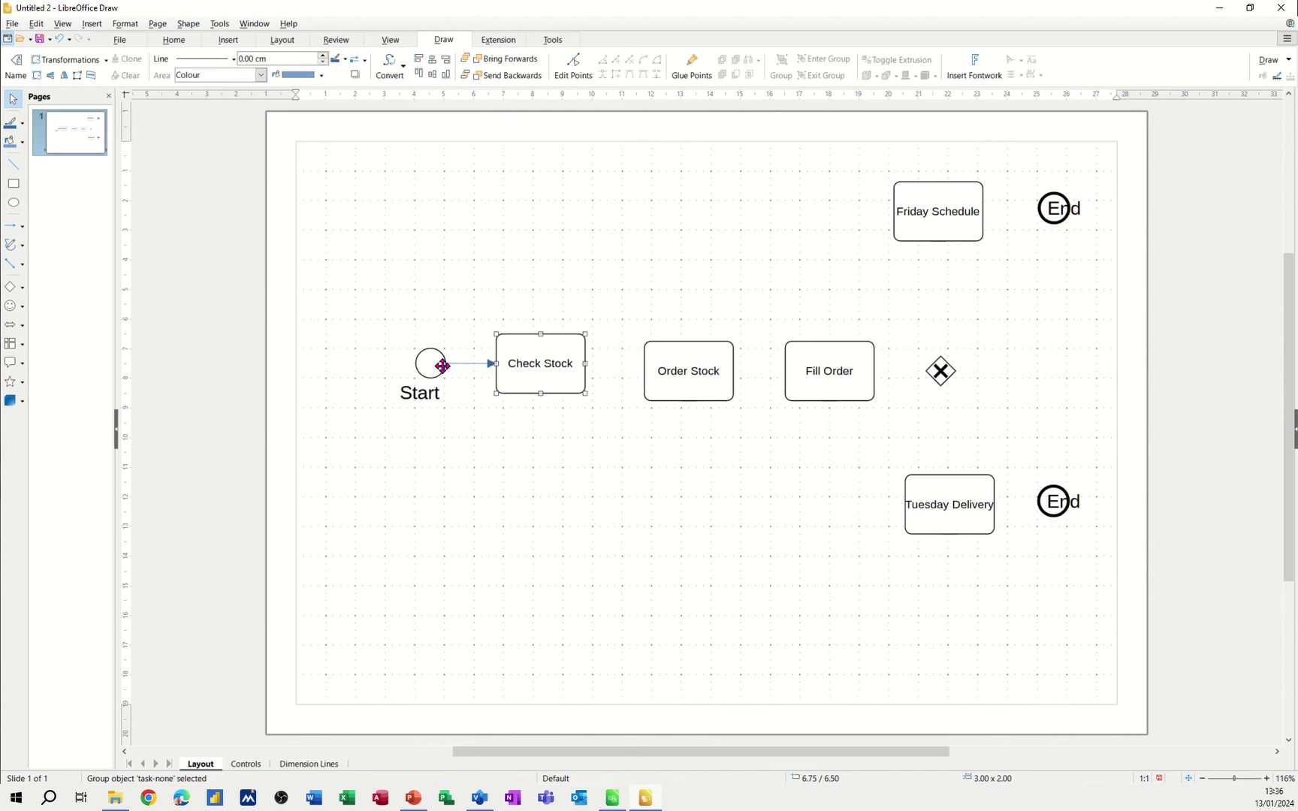
mouse_move(430, 365)
left_mouse_down()
mouse_move(429, 340)
mouse_move(426, 365)
left_mouse_up()
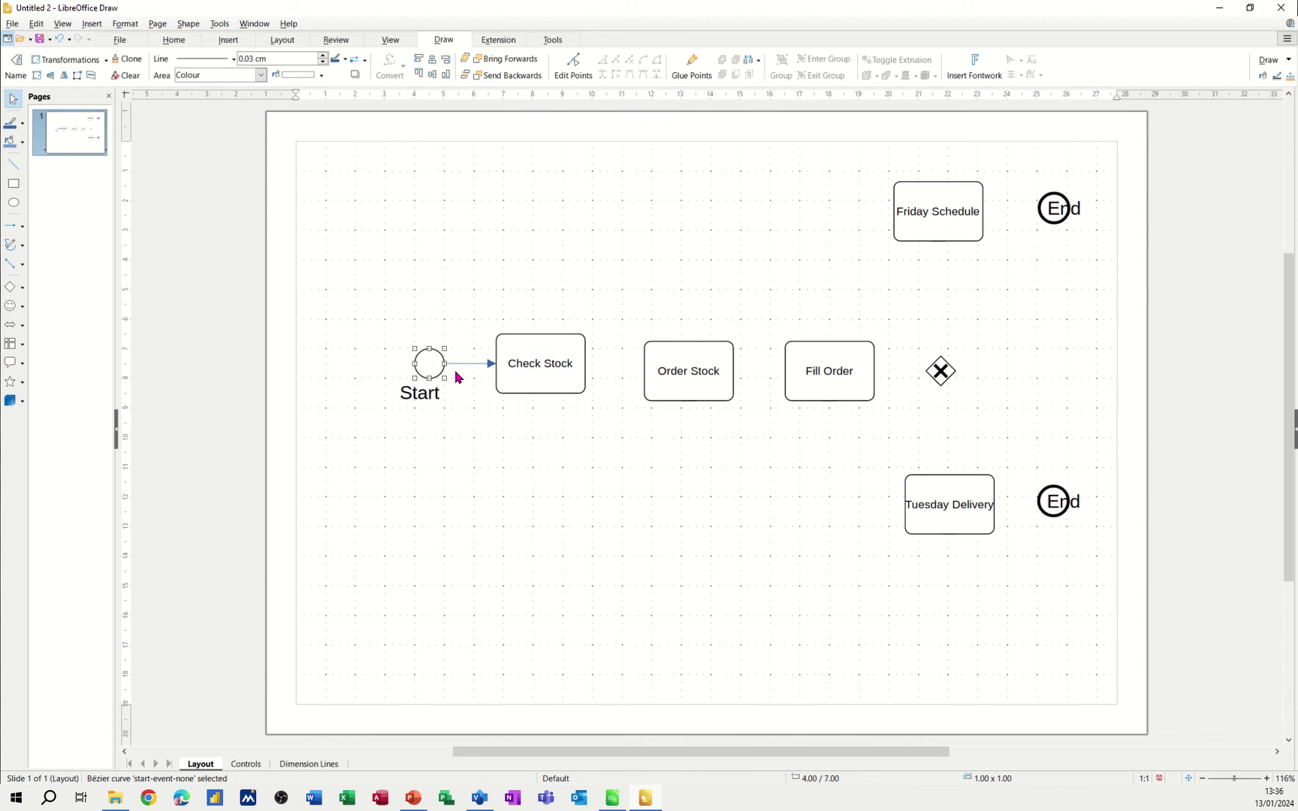
left_click(13, 229)
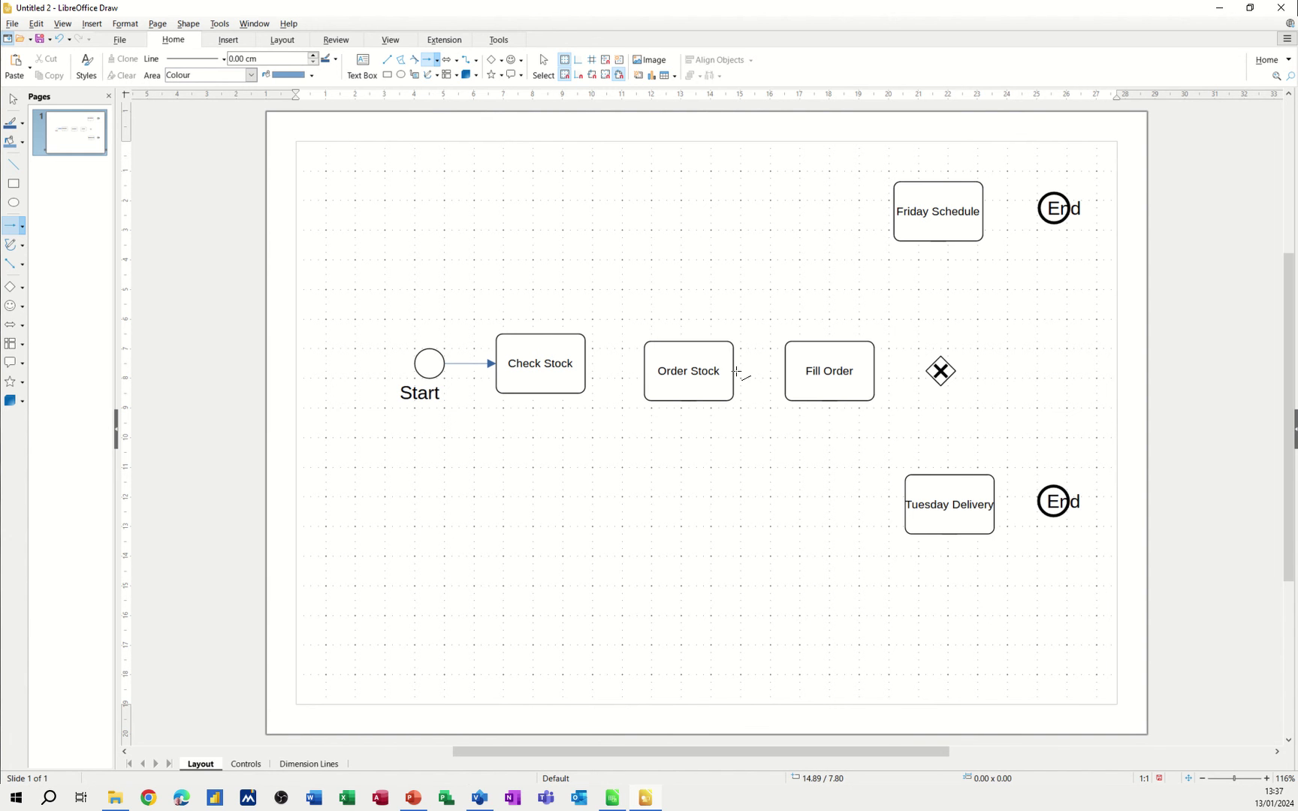
left_click_drag(732, 370, 841, 361)
left_click(674, 454)
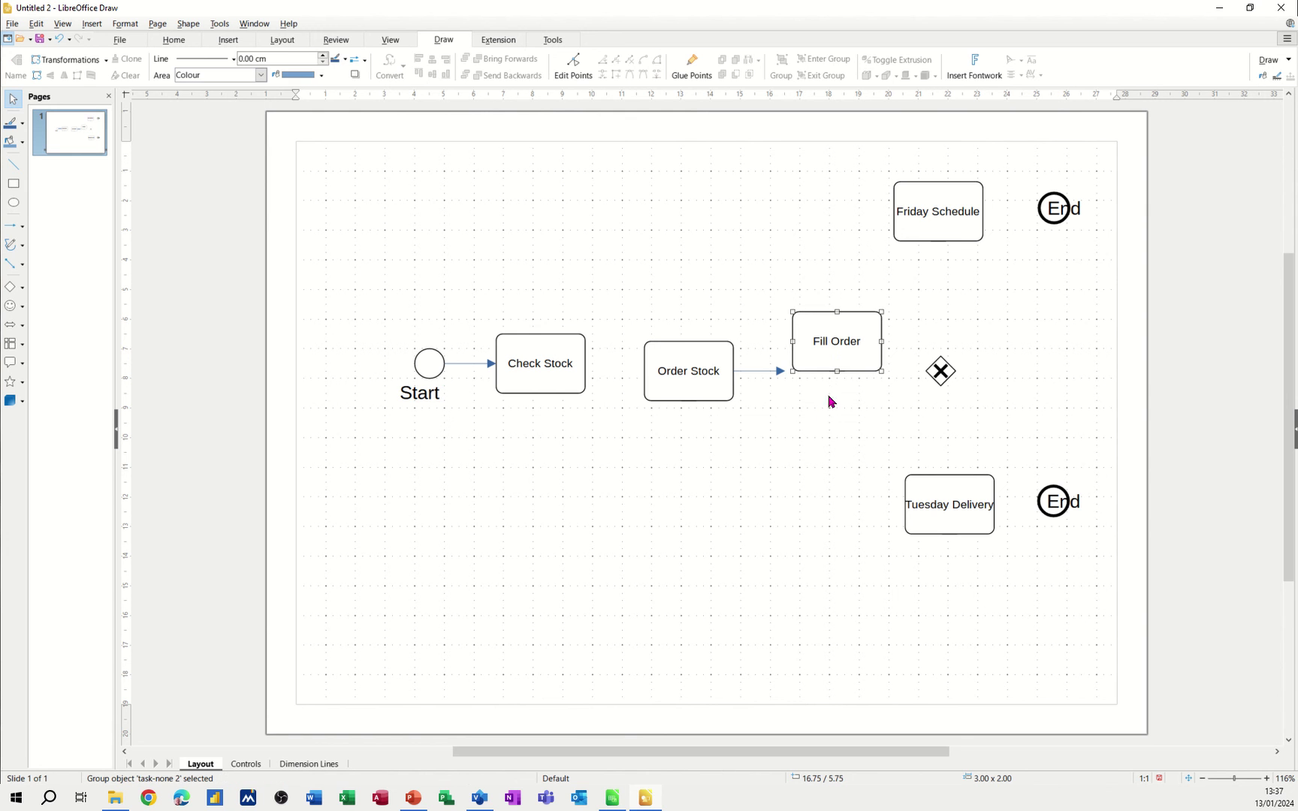
left_click(751, 371)
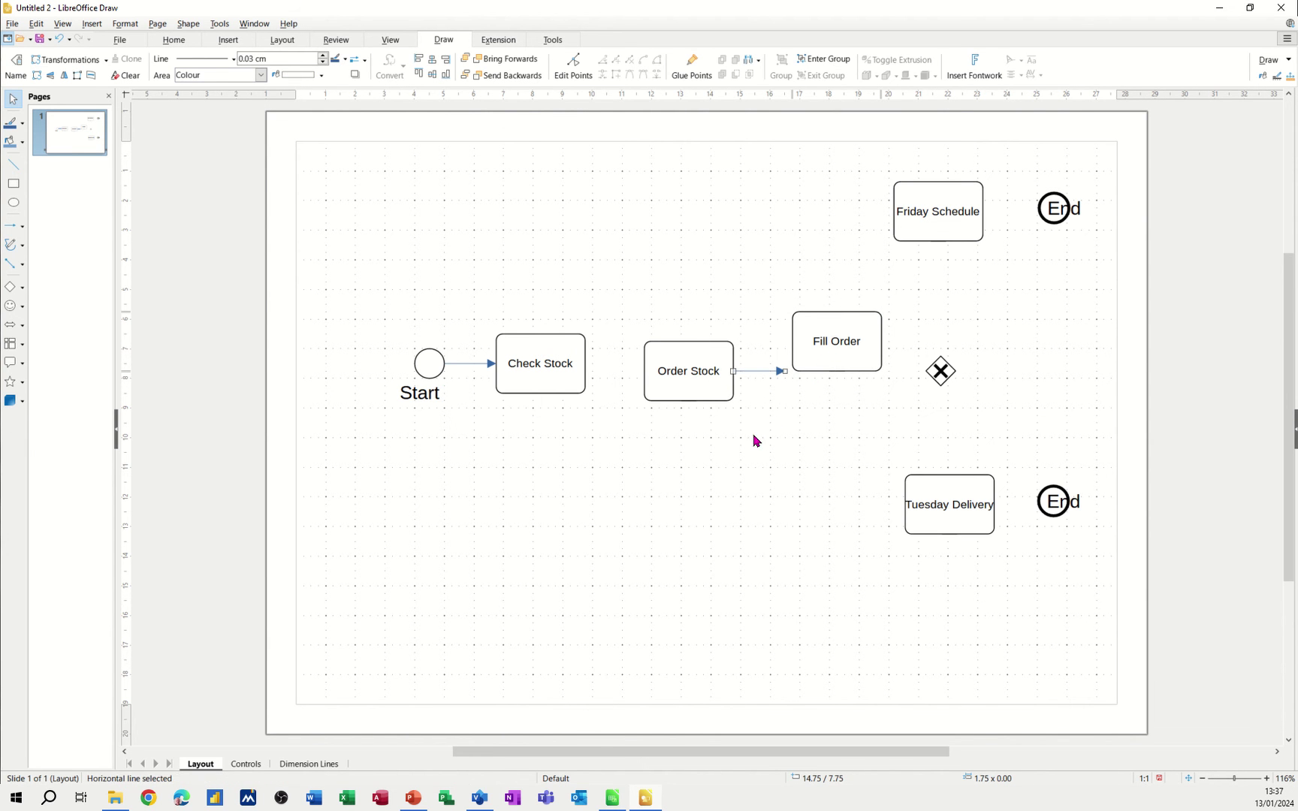
key("Delete")
left_click_drag(822, 365, 823, 394)
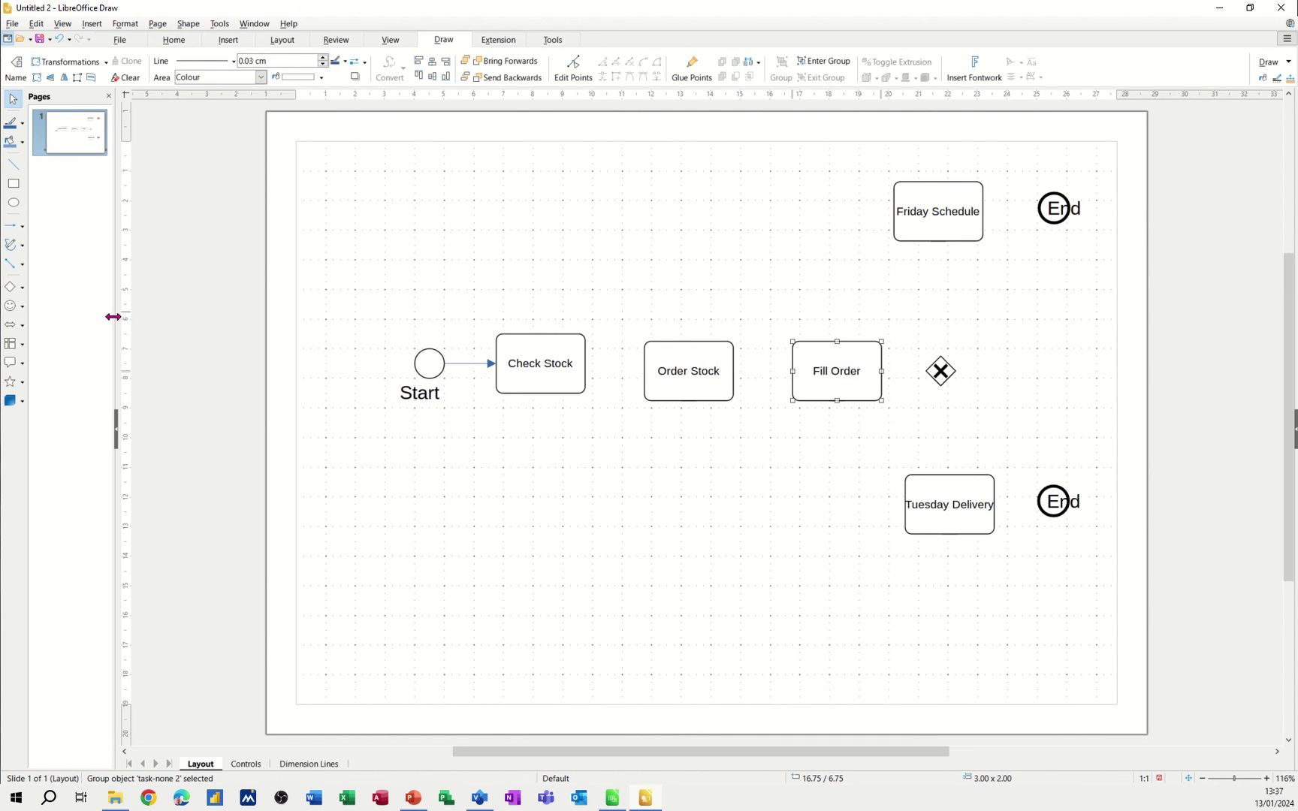
Draw connector arrows from Check Stock to Order Stock and from Order Stock to Fill Order.
left_click(22, 267)
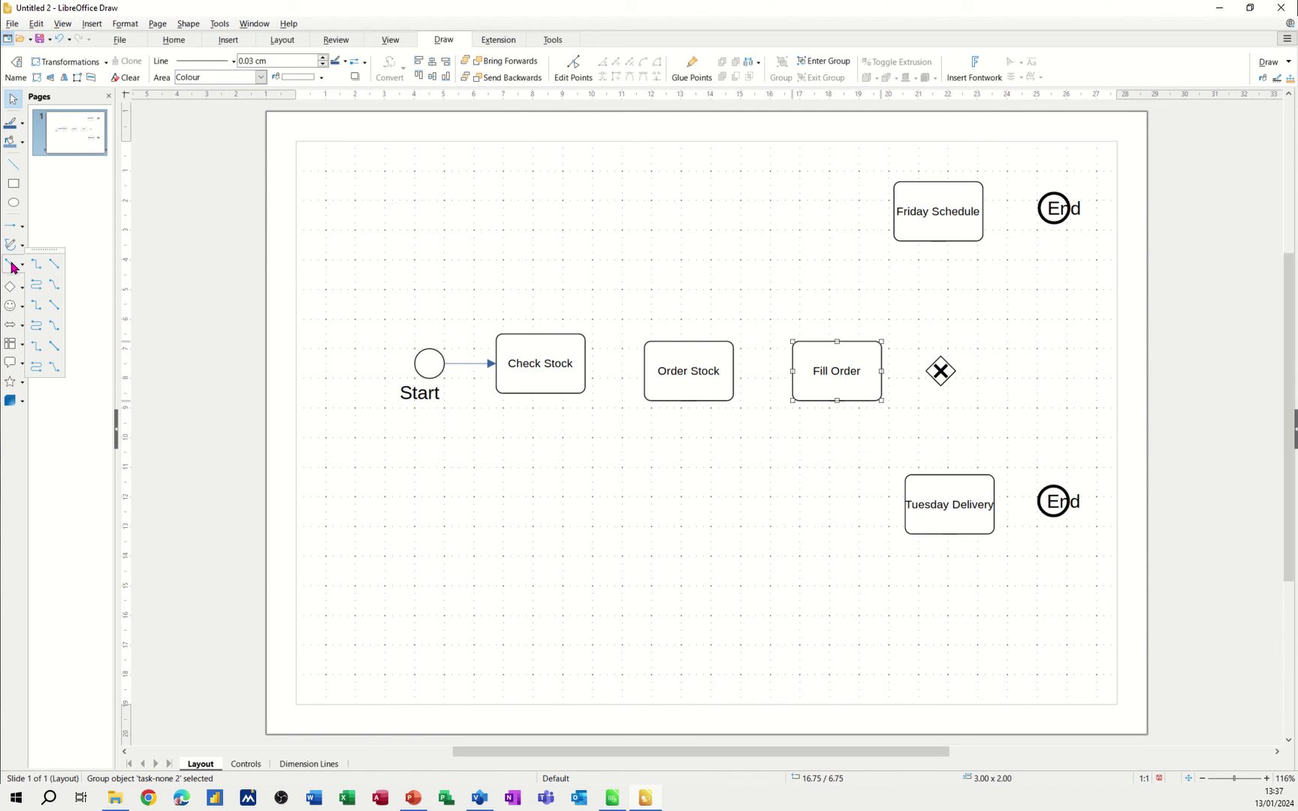
left_click(12, 268)
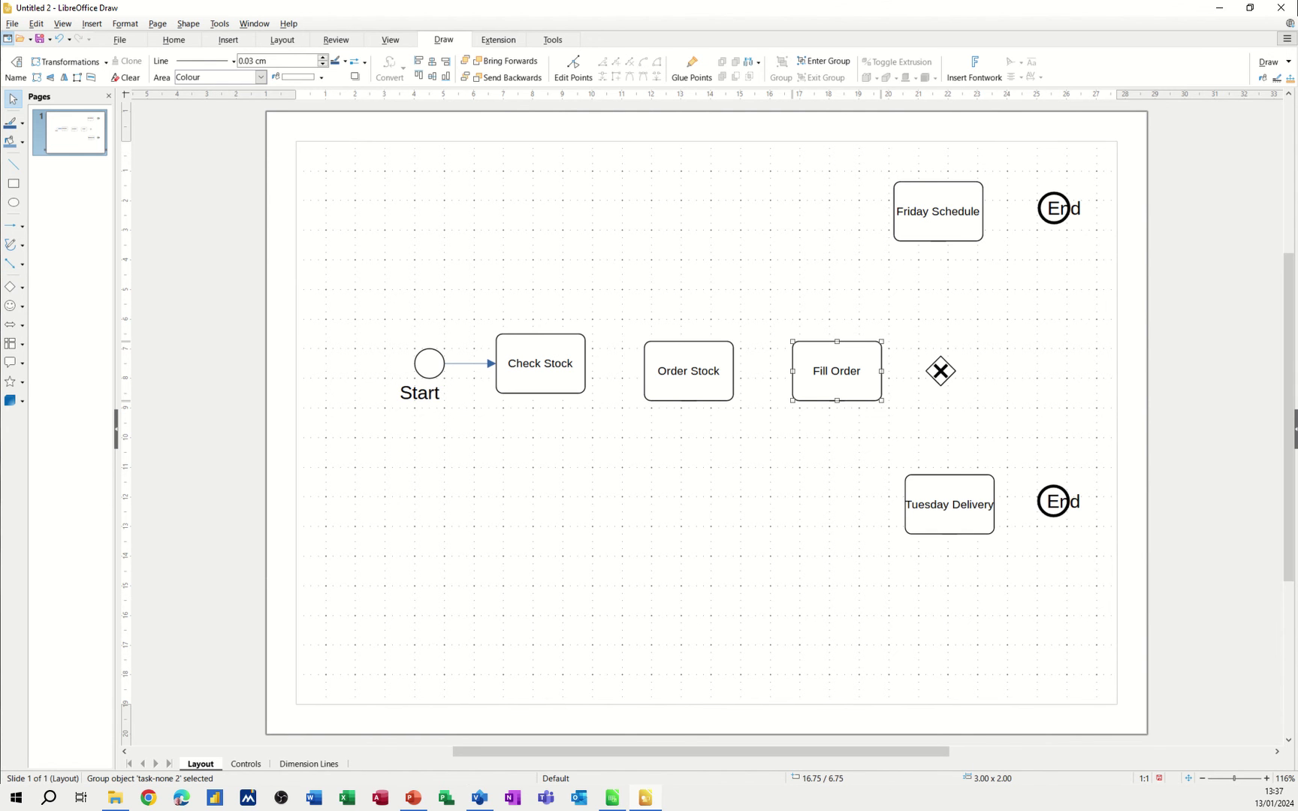
left_click(11, 264)
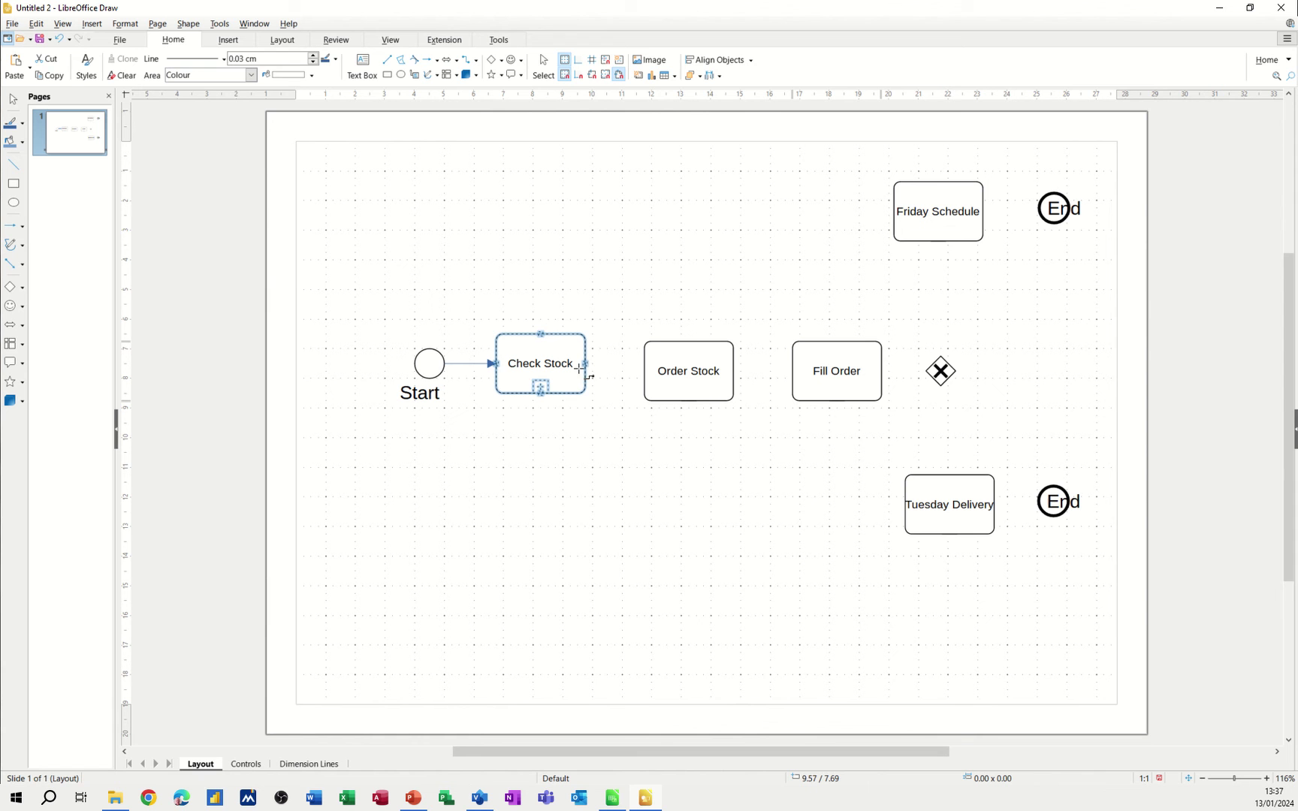
left_click_drag(585, 363, 687, 354)
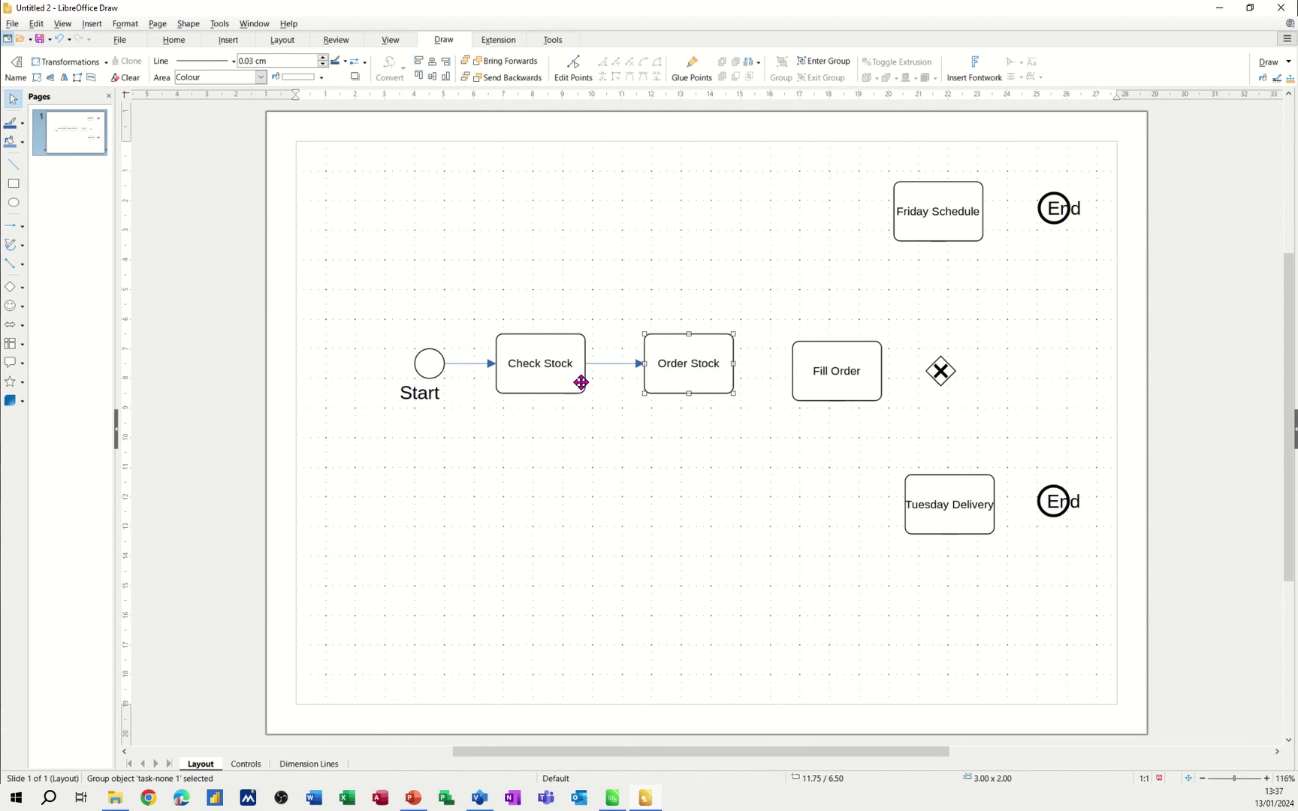
left_click(11, 287)
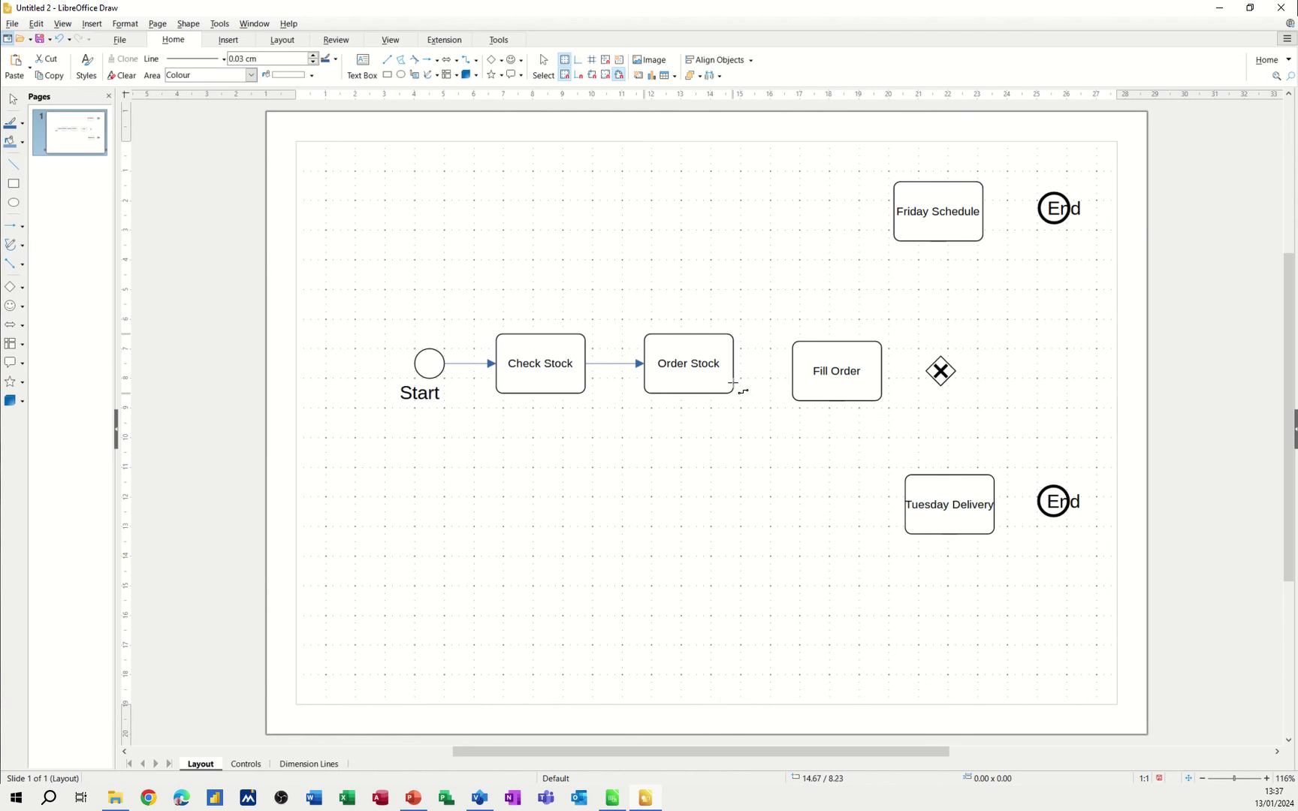
left_click_drag(732, 363, 798, 370)
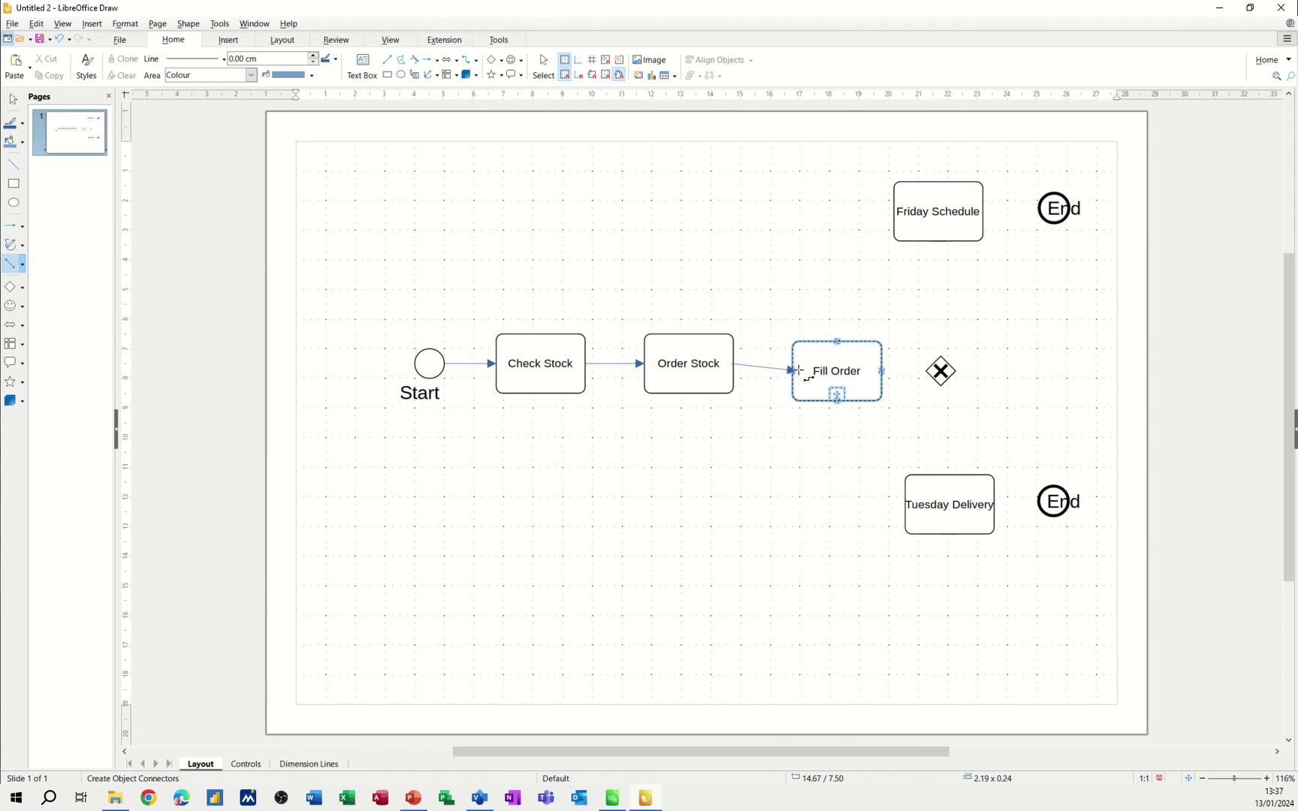
Nudge Fill Order and the exclusive gateway up in line with the other tasks.
left_click(840, 355)
key("Up")
key("Up")
key("Up")
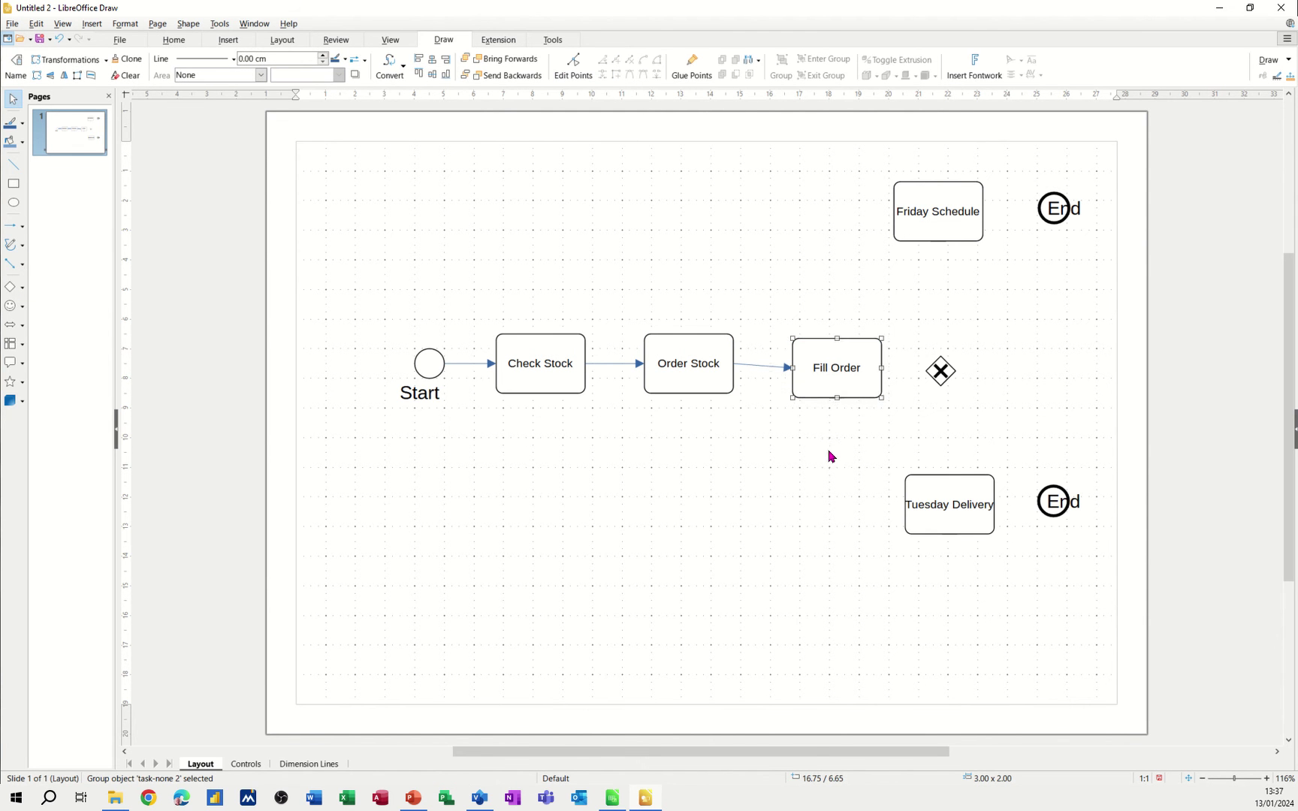
left_click(937, 369)
key("Up")
key("Up")
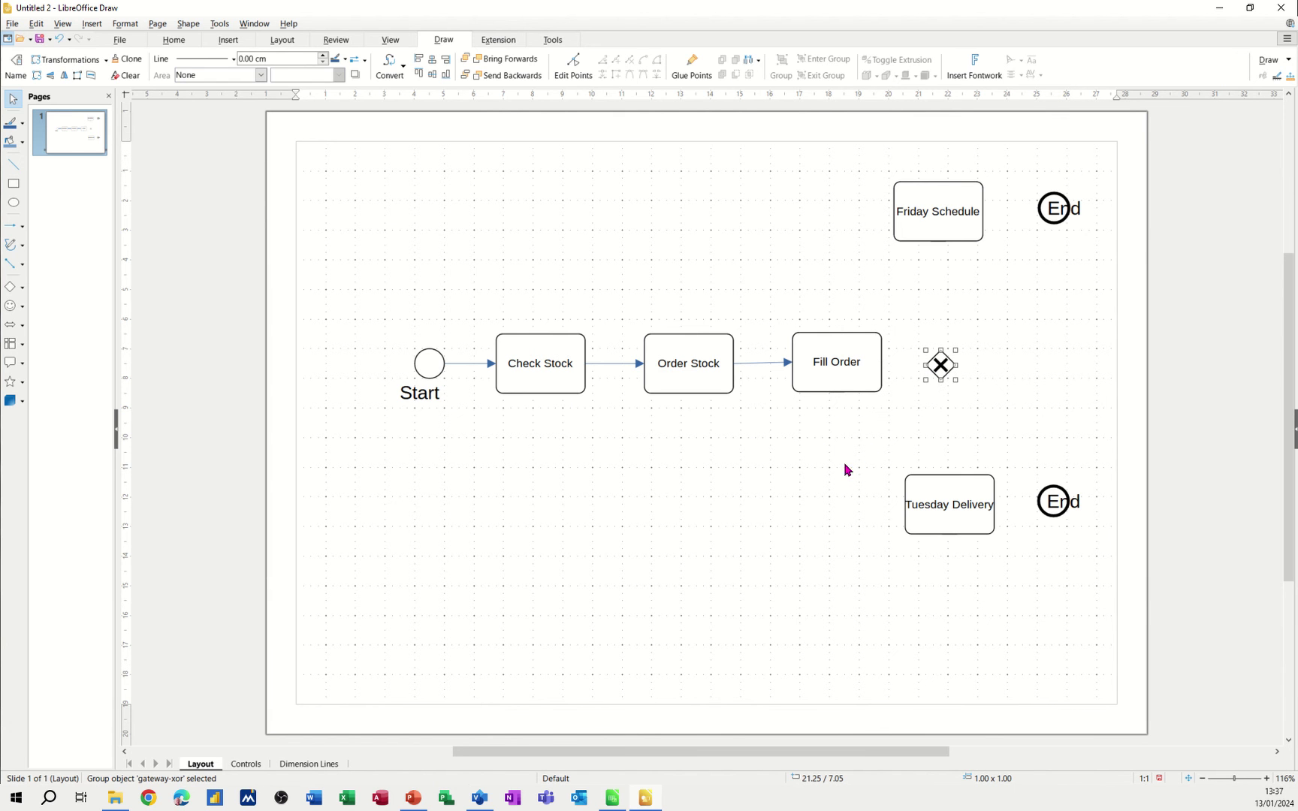
Connect Fill Order to the X gateway with an arrow and fine-tune the gateway's position.
left_click(12, 265)
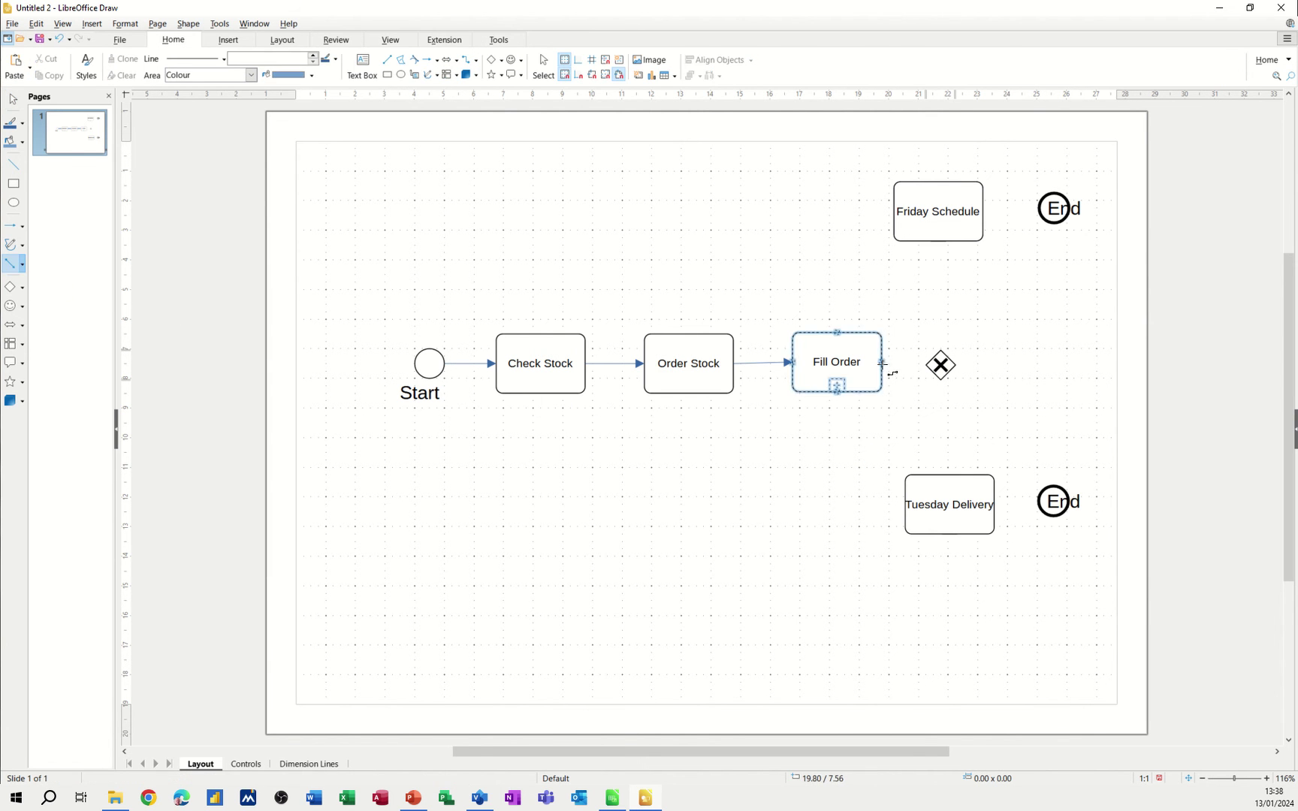
left_click_drag(883, 362, 928, 366)
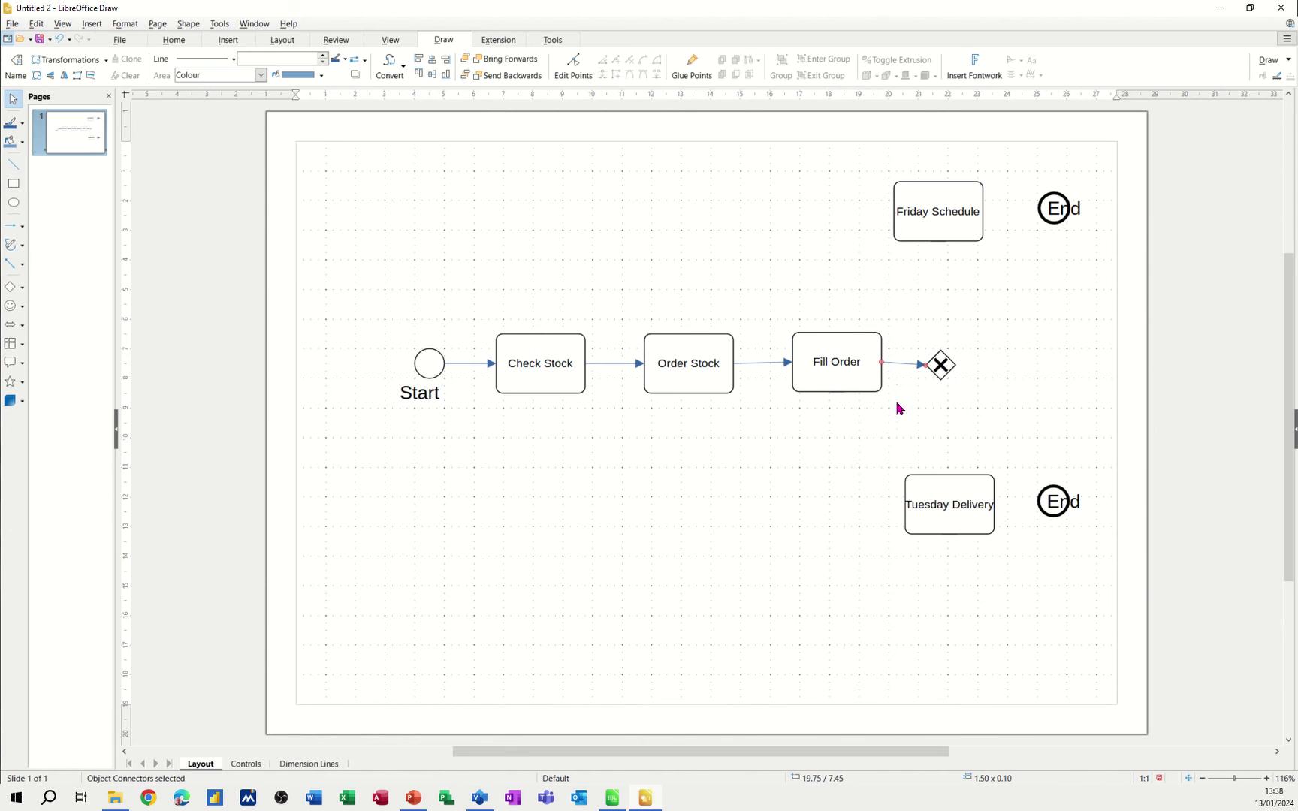
left_click(940, 364)
key("Up")
key("Up")
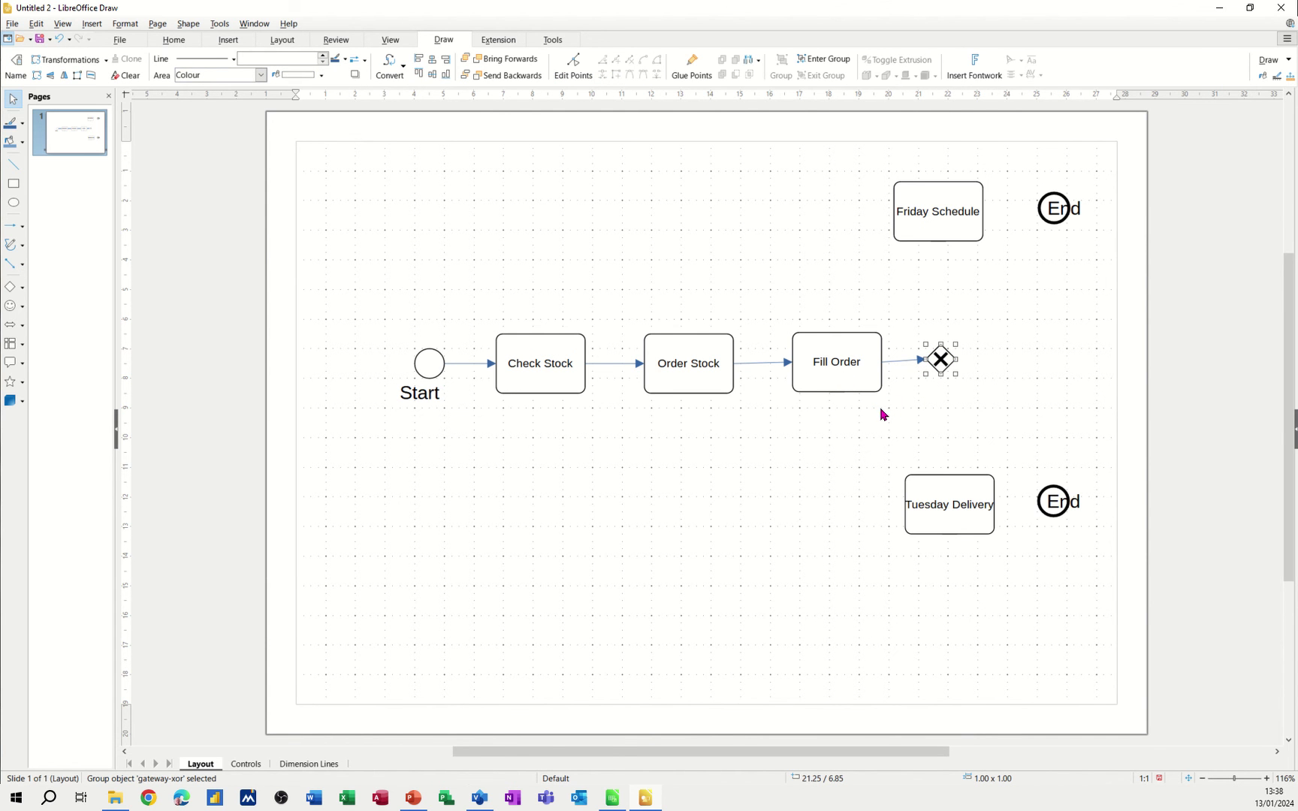
key("Down")
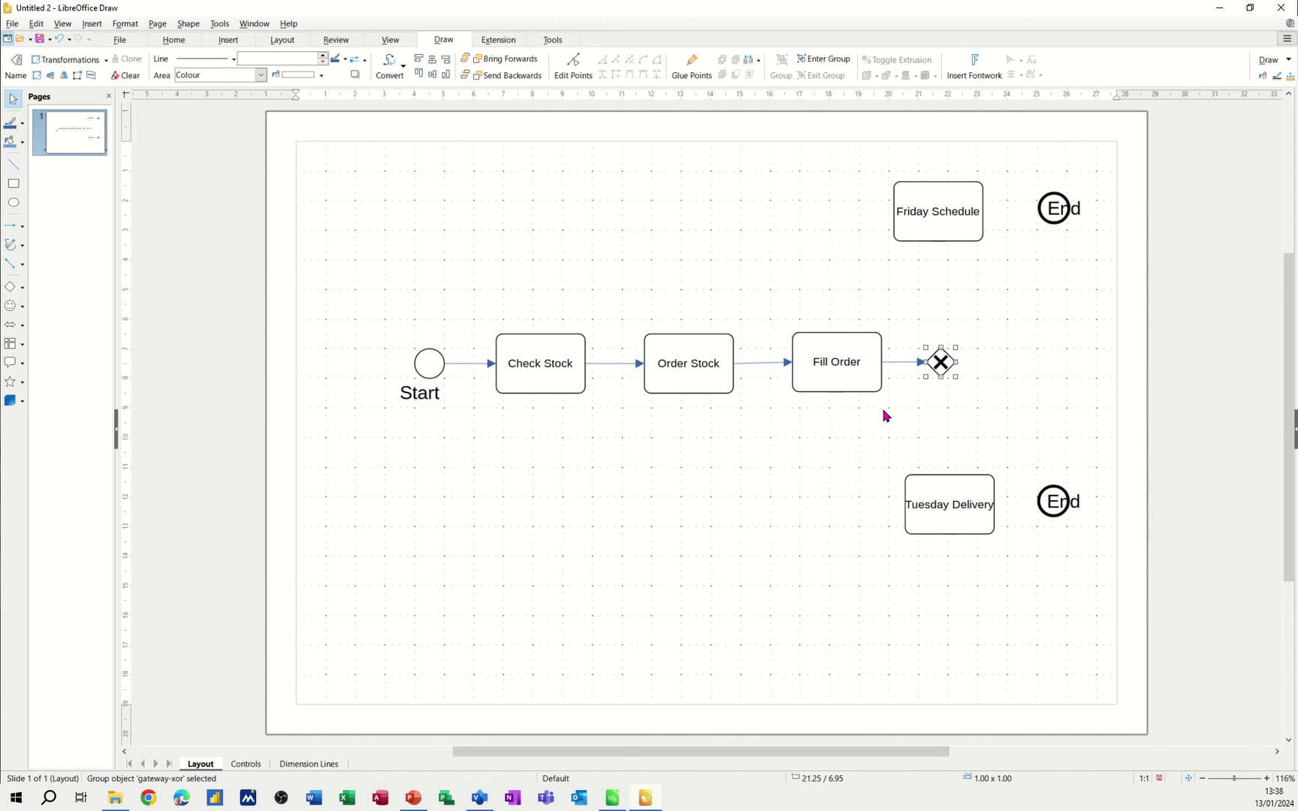
Draw arrows from the gateway up to Friday Schedule and down to Tuesday Delivery, straightening the lower one.
left_click(10, 264)
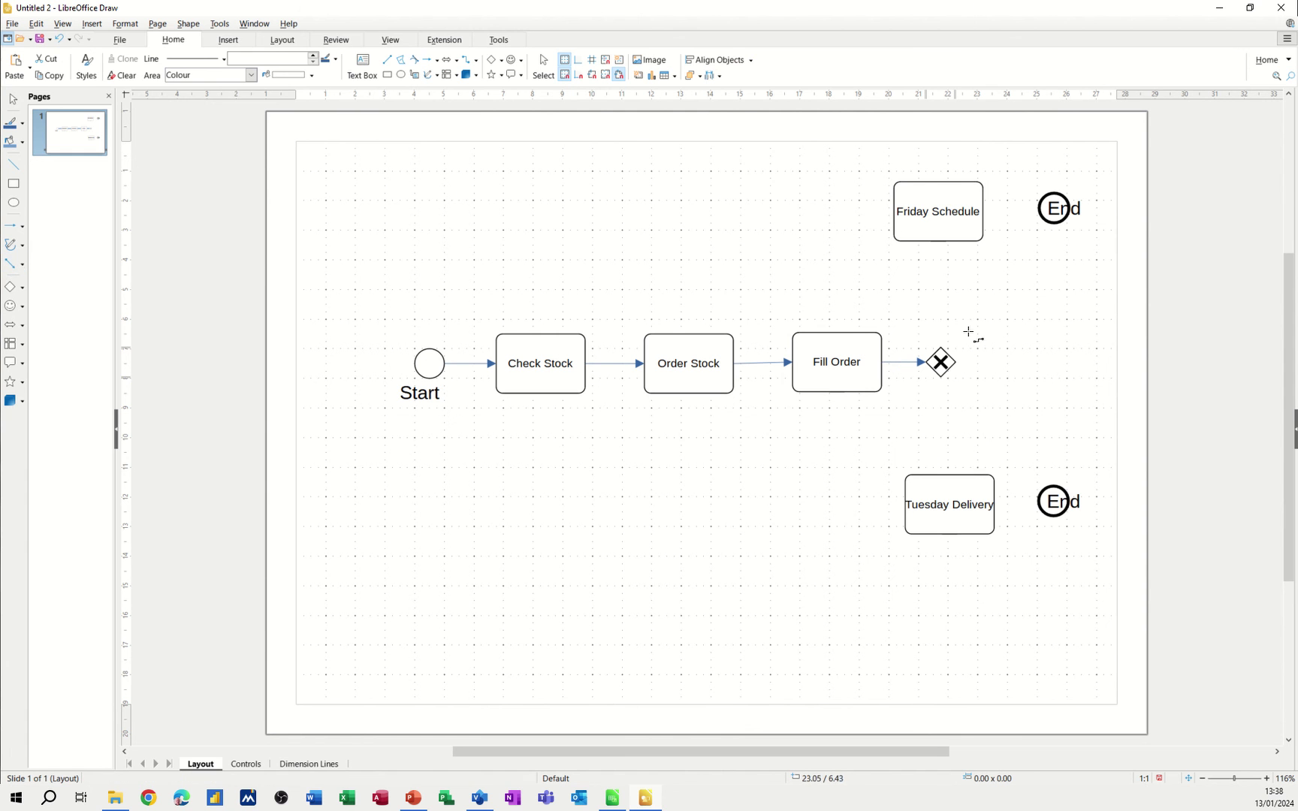
left_click_drag(941, 362, 938, 242)
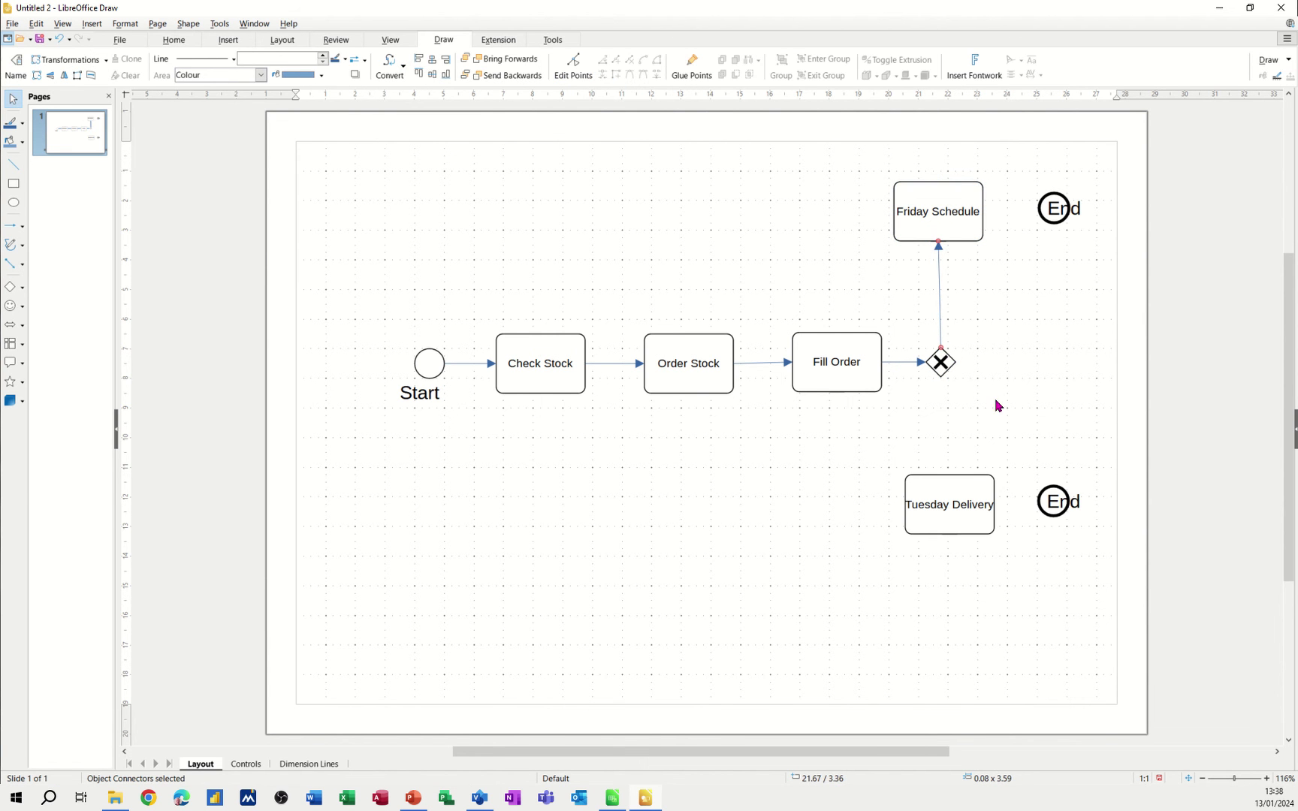
left_click(12, 268)
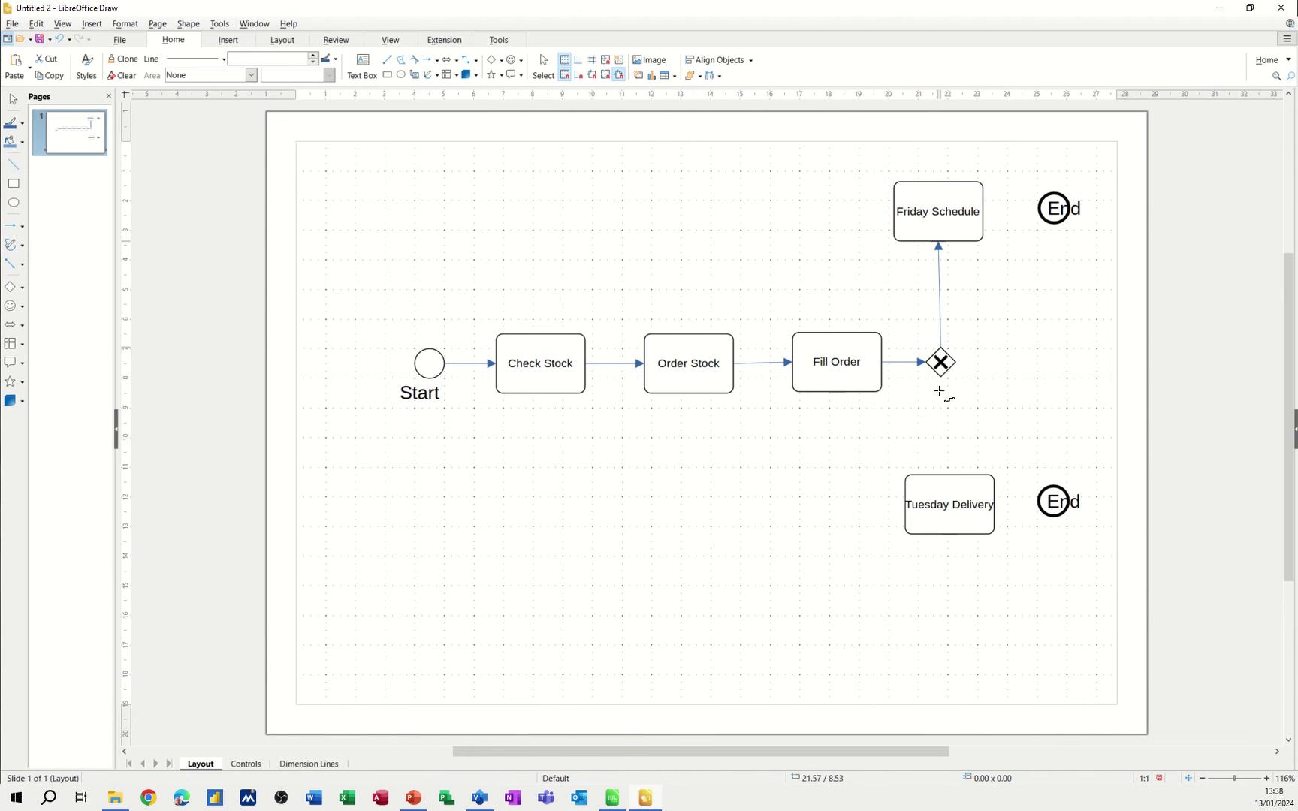
left_click_drag(942, 381, 949, 478)
left_click(932, 505)
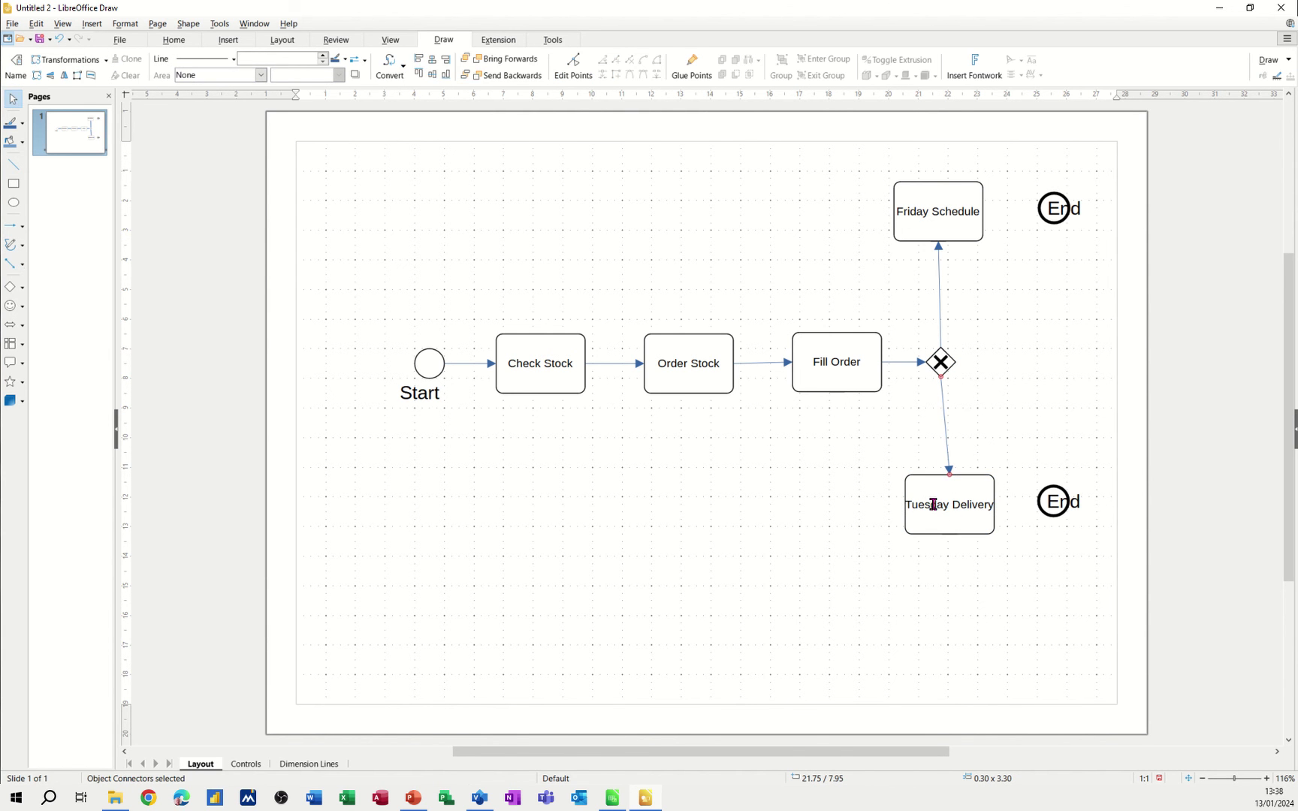
key("Left")
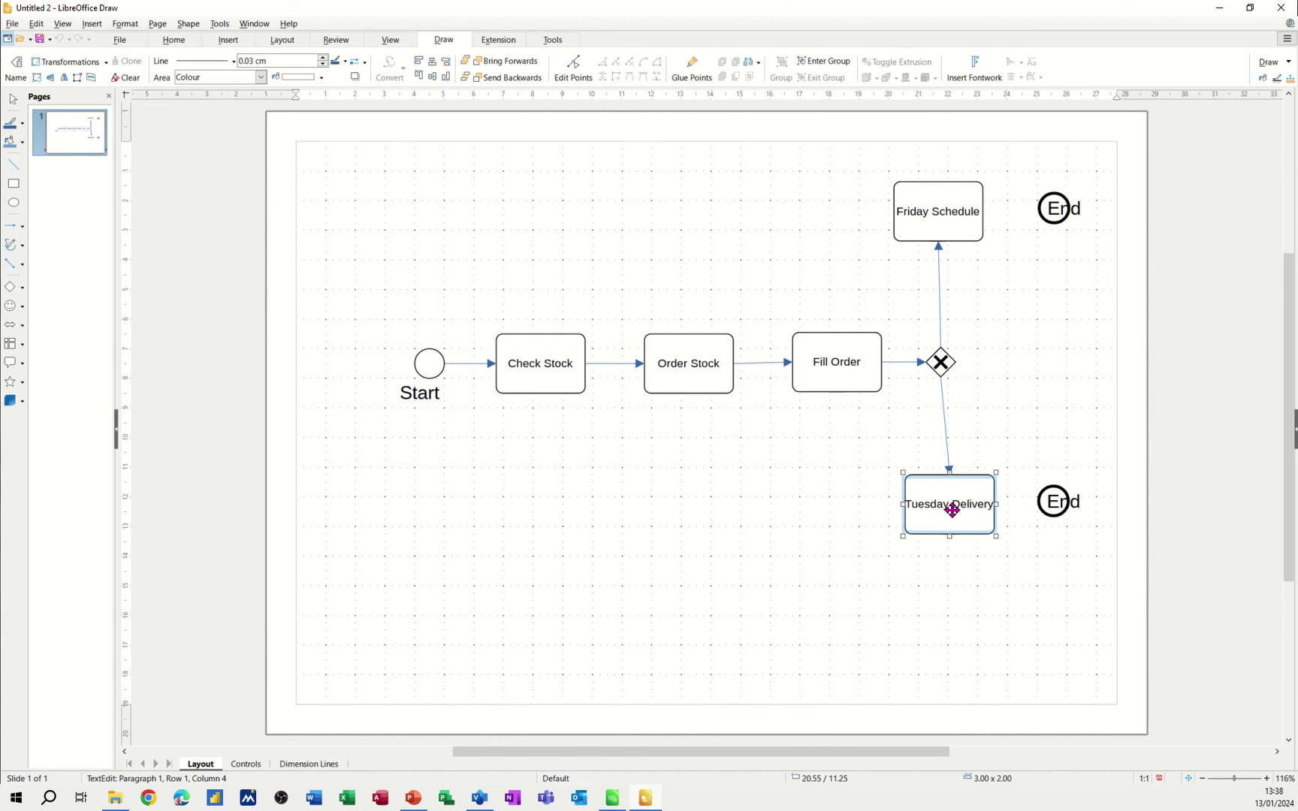
key("Escape")
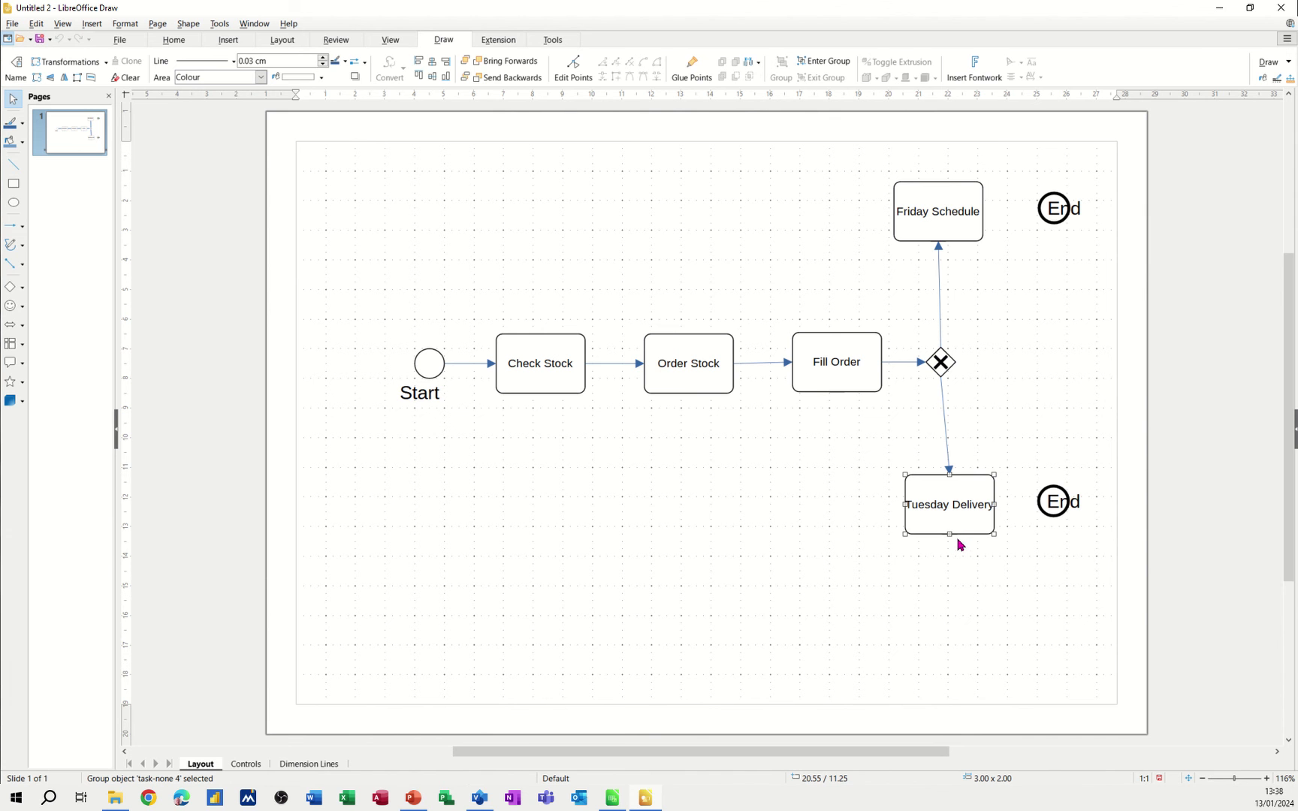
key("Left")
key("Left")
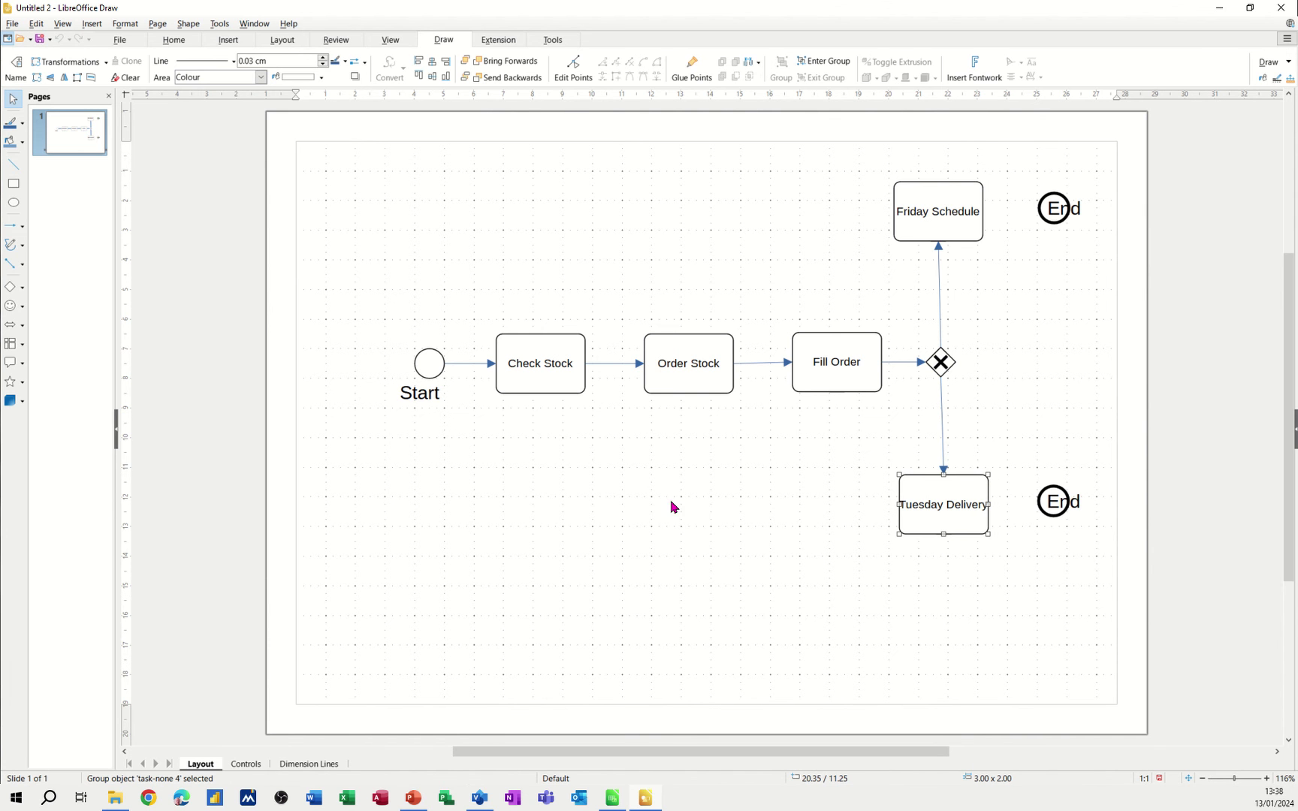
Connect Friday Schedule and Tuesday Delivery to their End circles, nudging the upper End level.
left_click(10, 271)
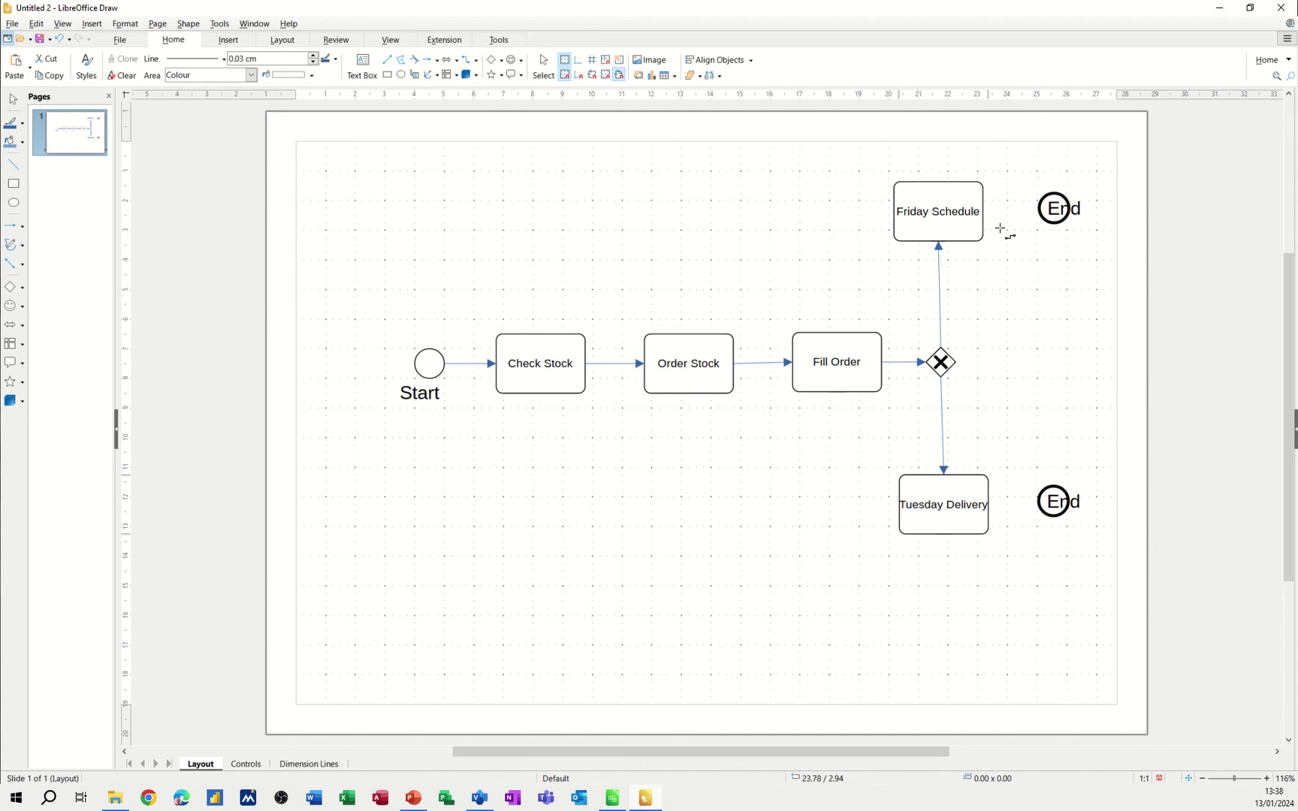
left_click_drag(983, 211, 1051, 217)
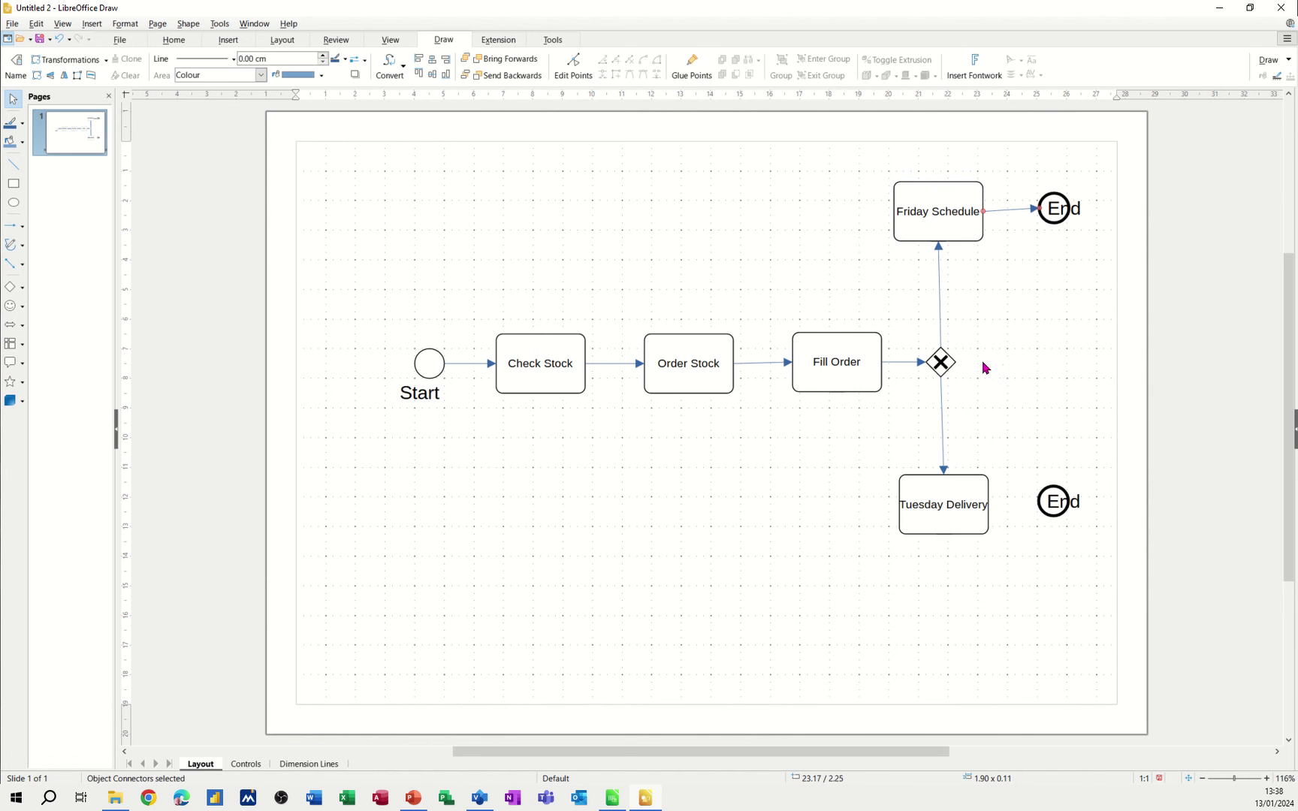
left_click(1051, 220)
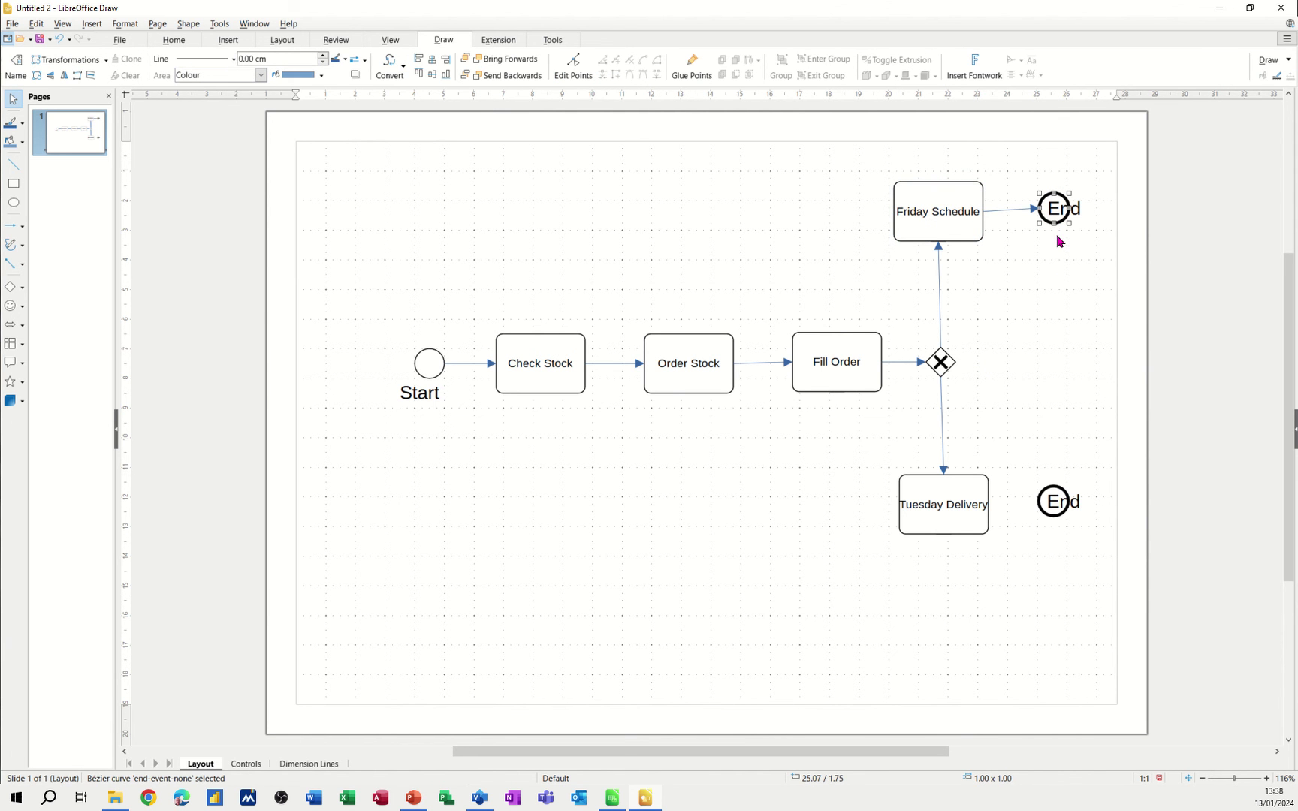
key("Down")
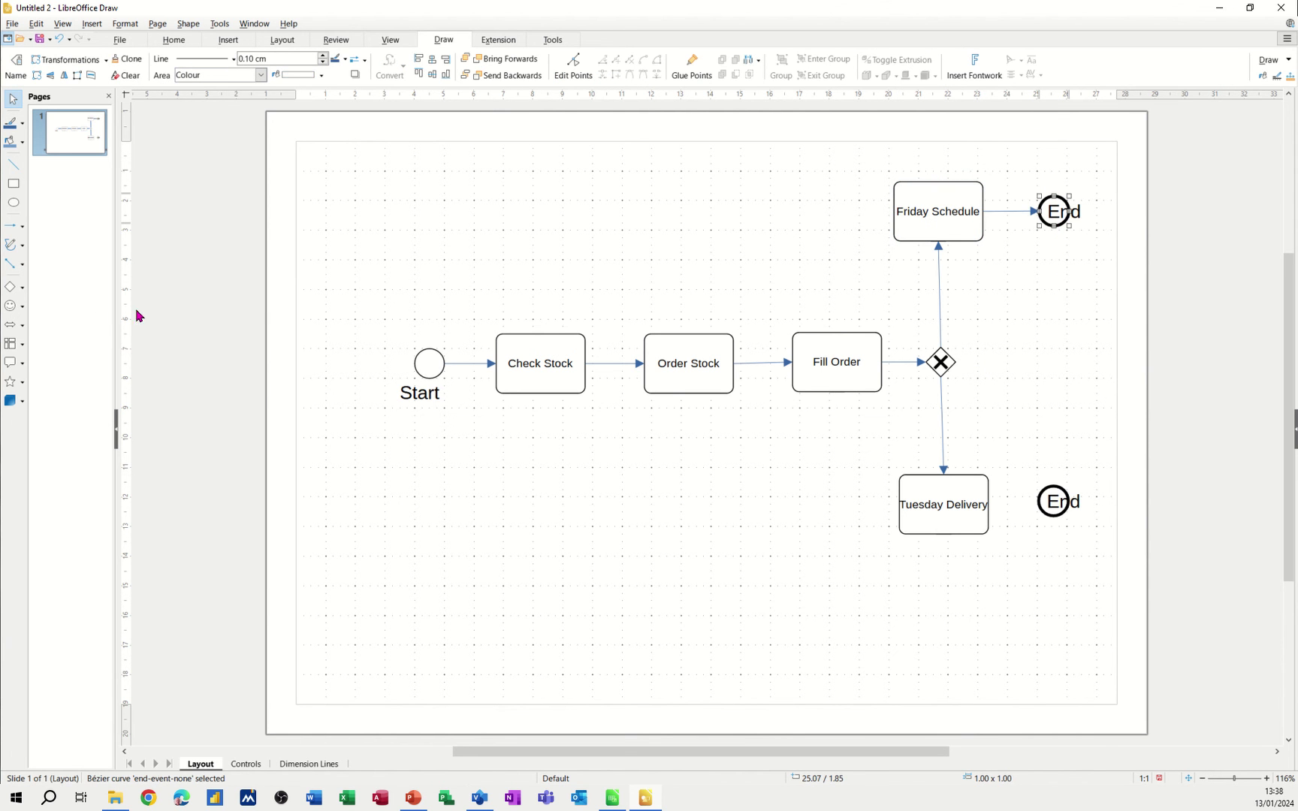
left_click(10, 265)
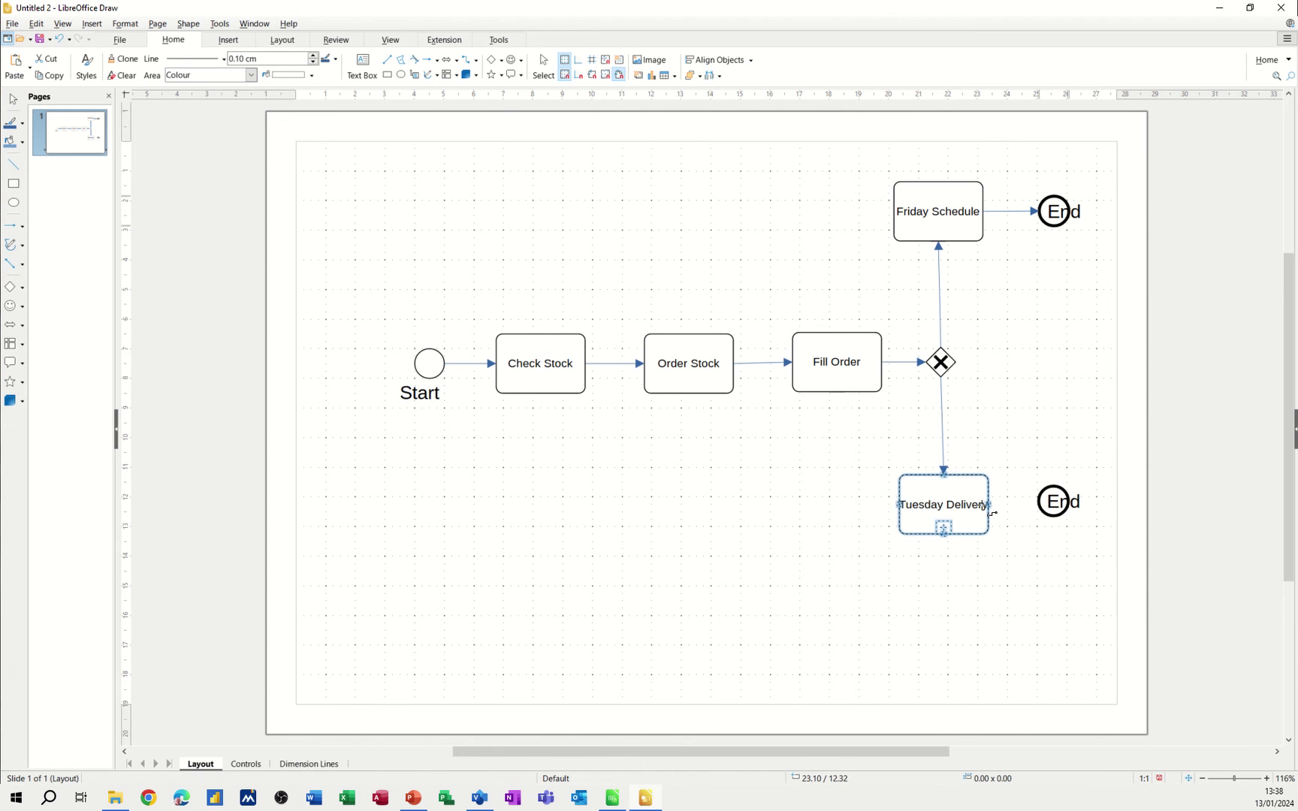
left_click_drag(989, 508, 1049, 511)
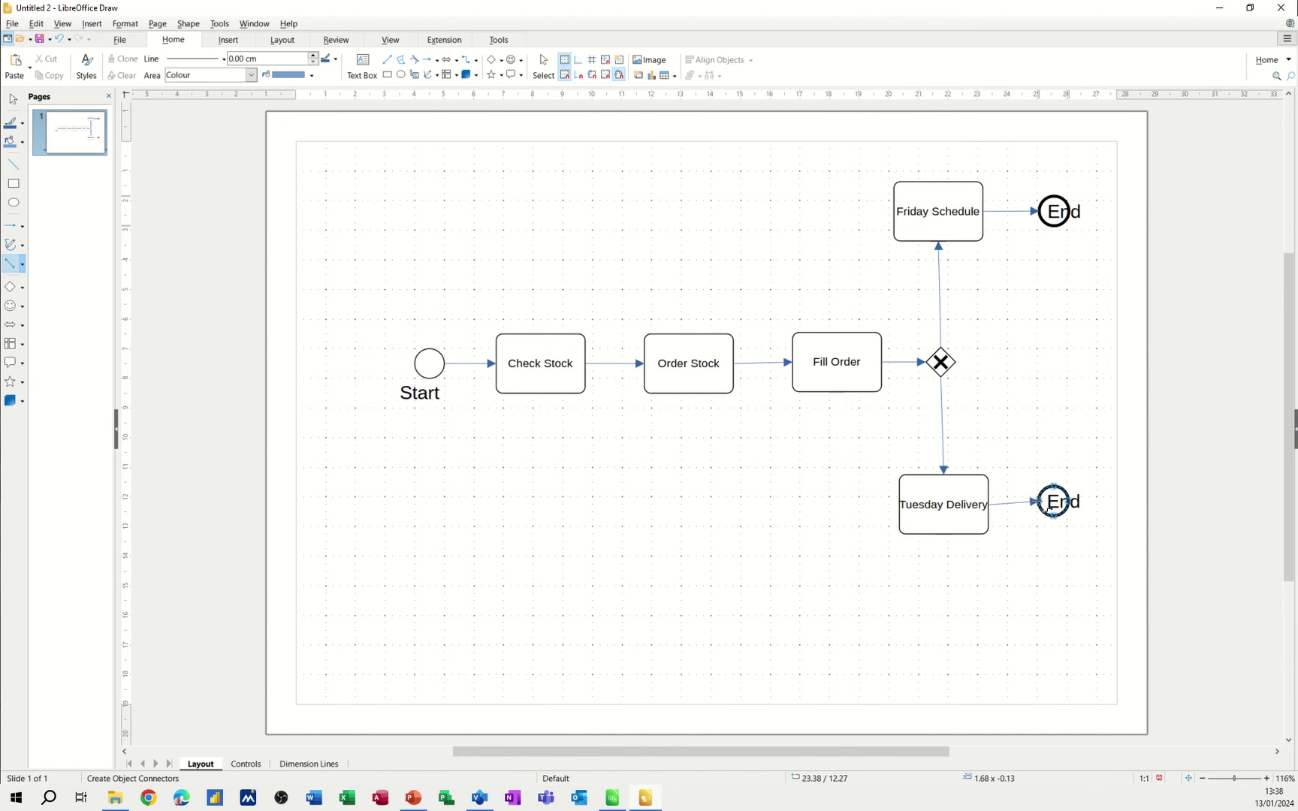
left_click(1055, 508)
left_click(1064, 544)
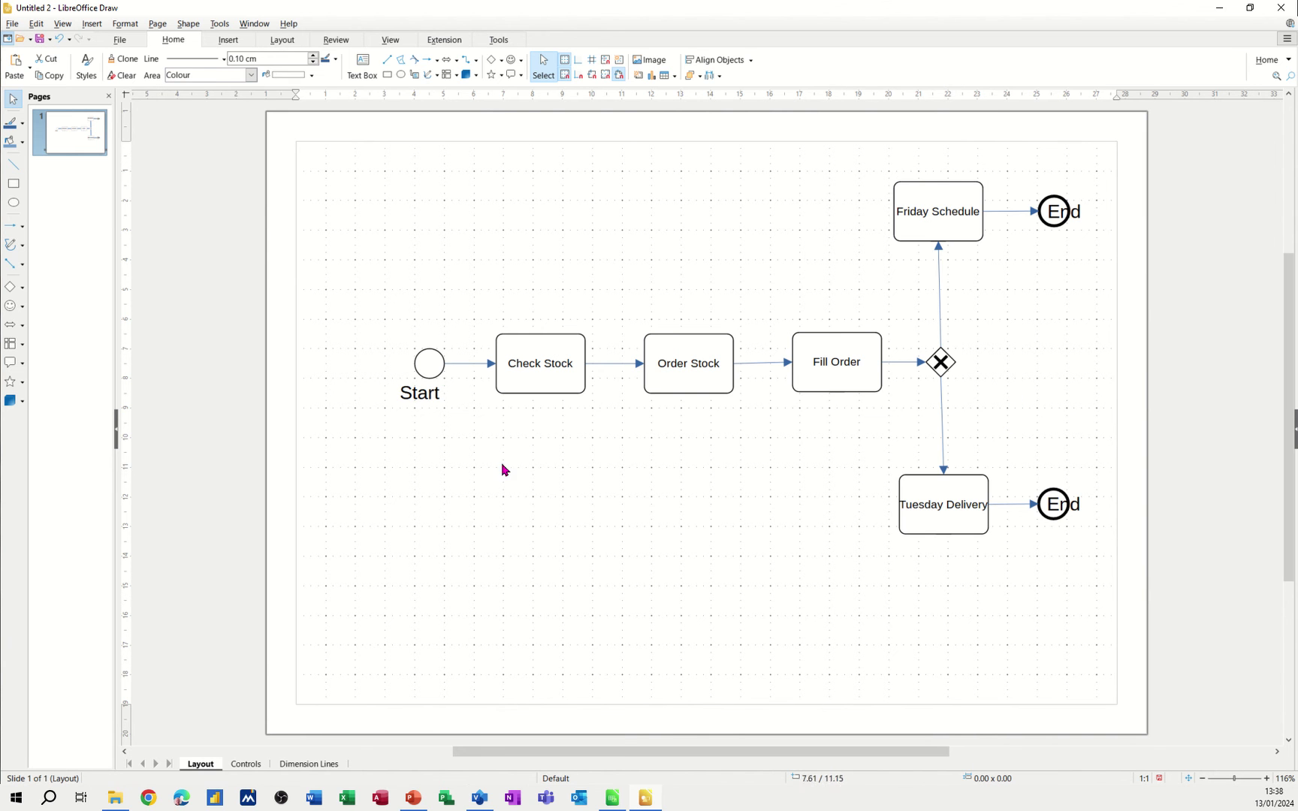
Nudge the Start label slightly to the right.
left_click(417, 392)
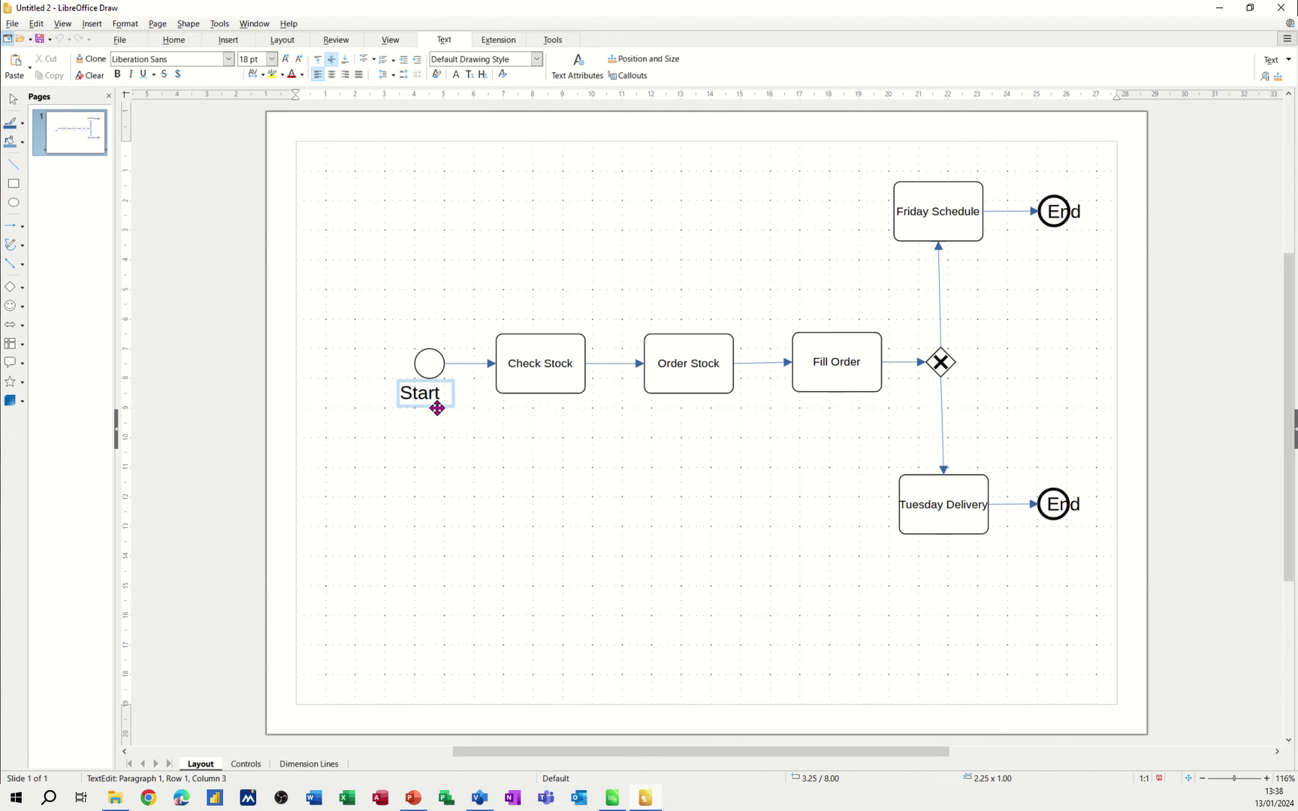
left_click_drag(437, 407, 444, 409)
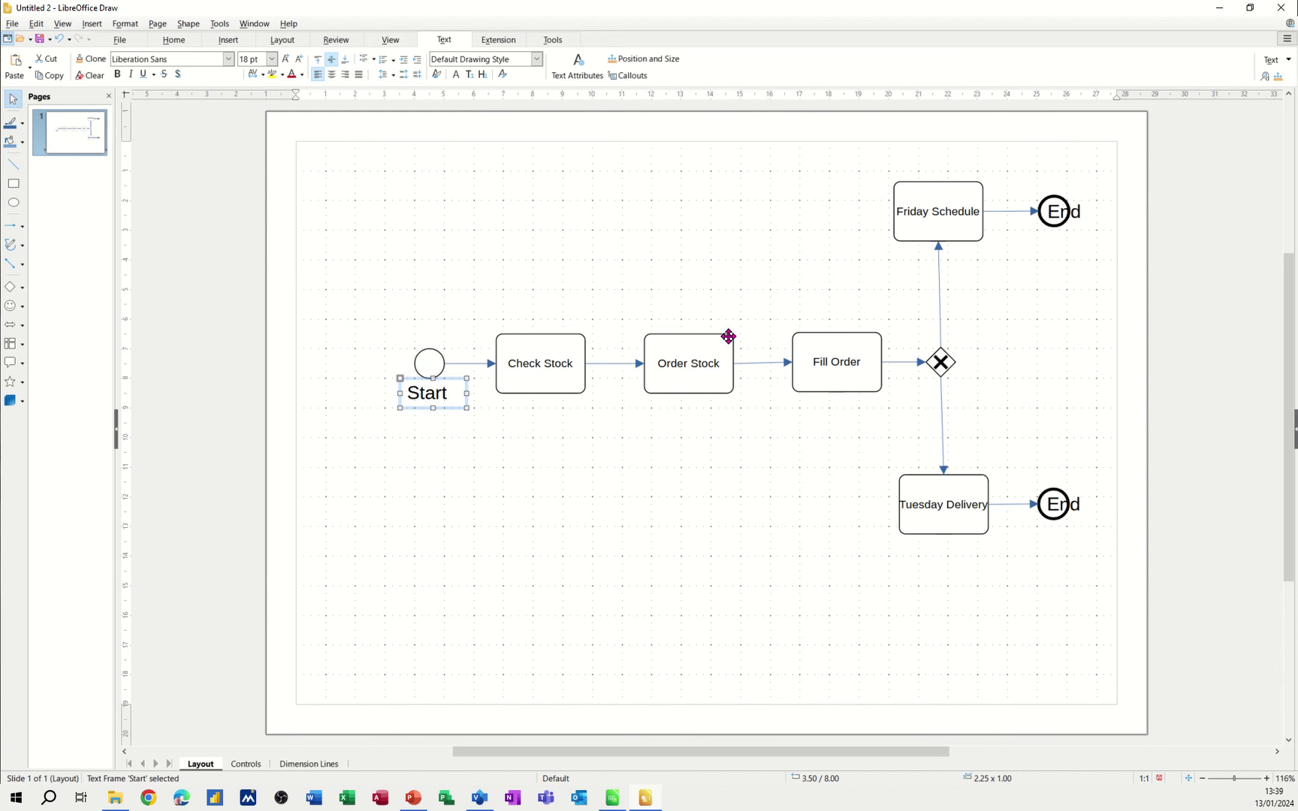
left_click(386, 223)
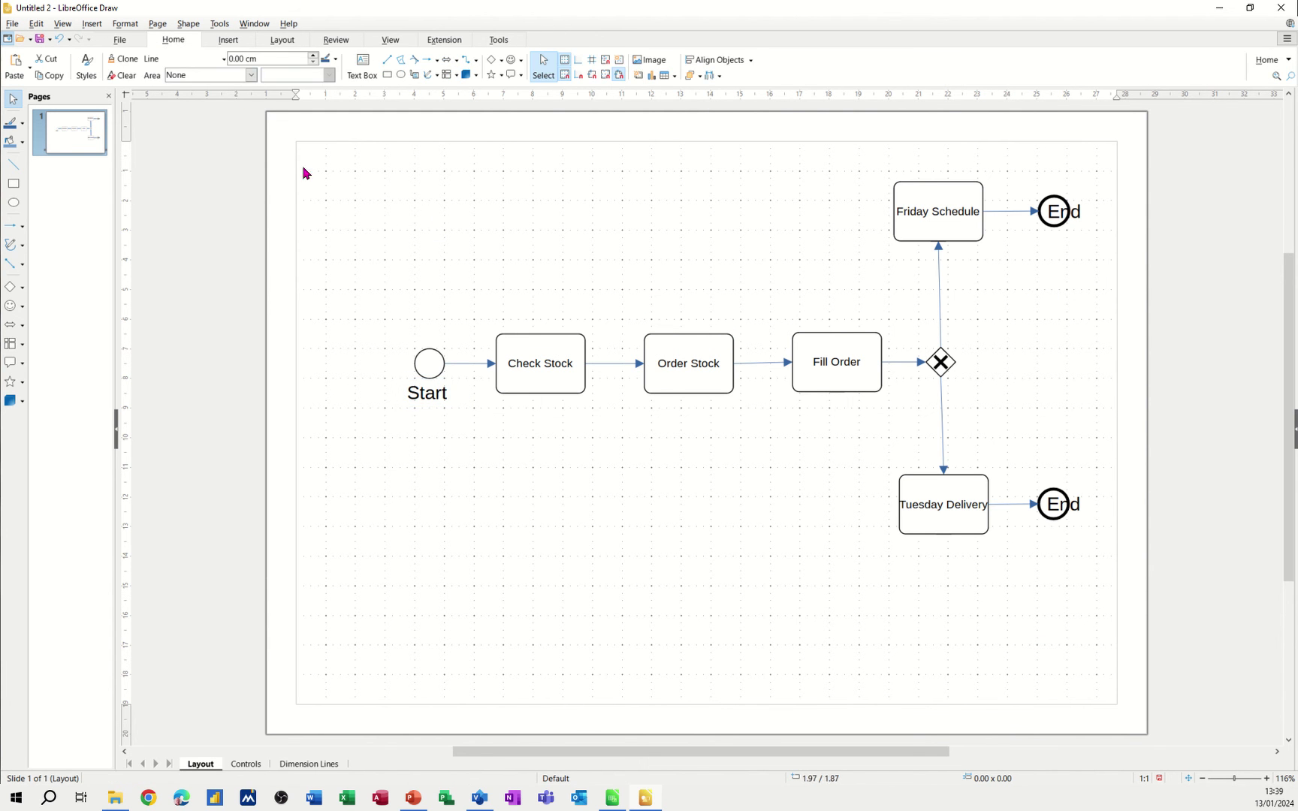
Add a top-left text box reading 'Business Process management and Notation', correcting the 'Proces' typo.
left_click(360, 75)
left_click_drag(377, 171, 707, 236)
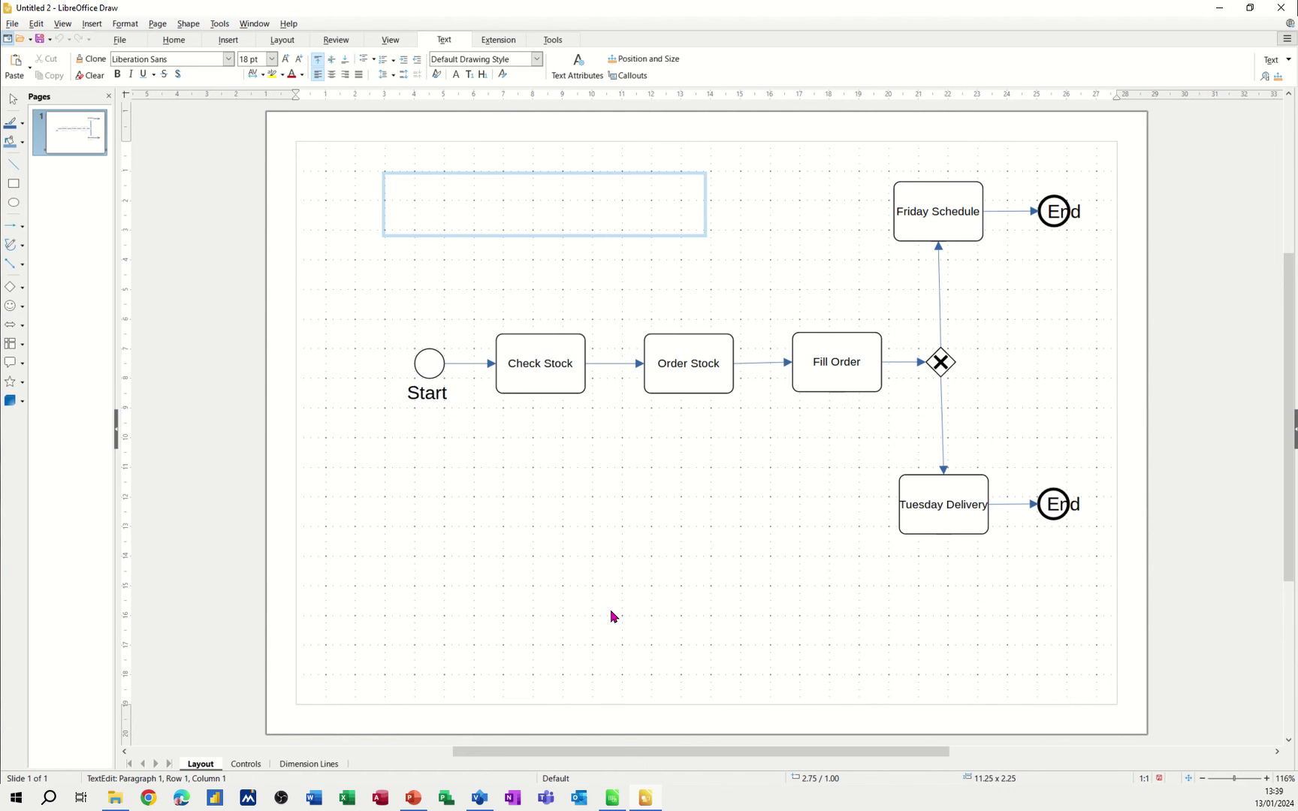
type("Busines")
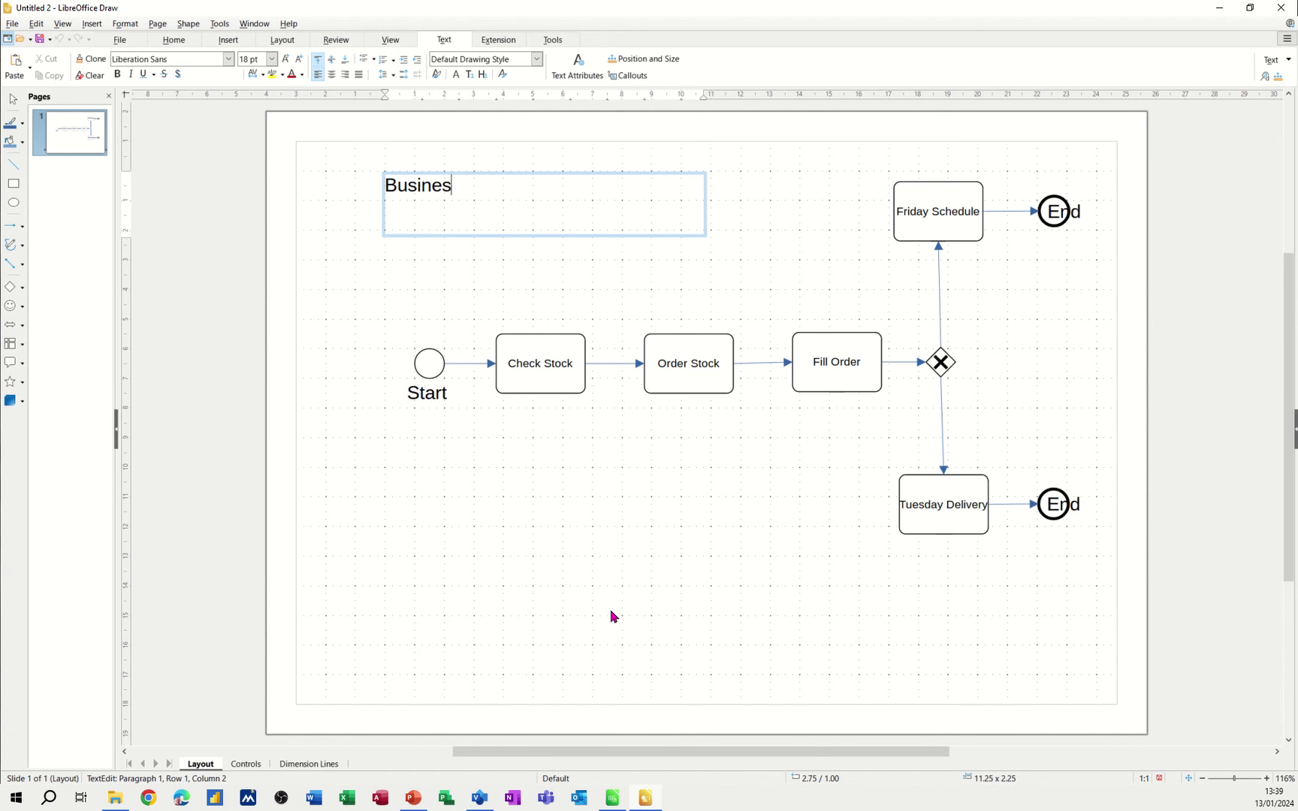
type("s Proces management")
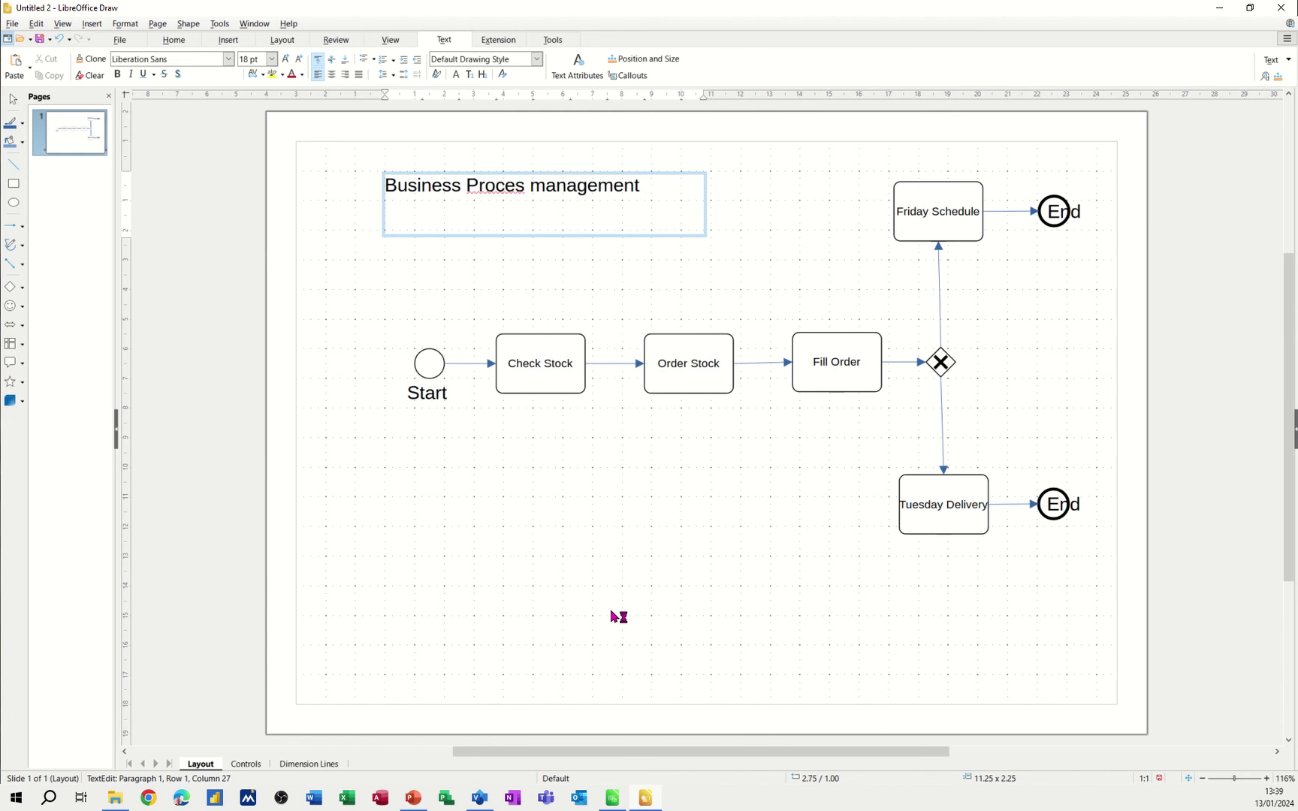
type(" and Notation")
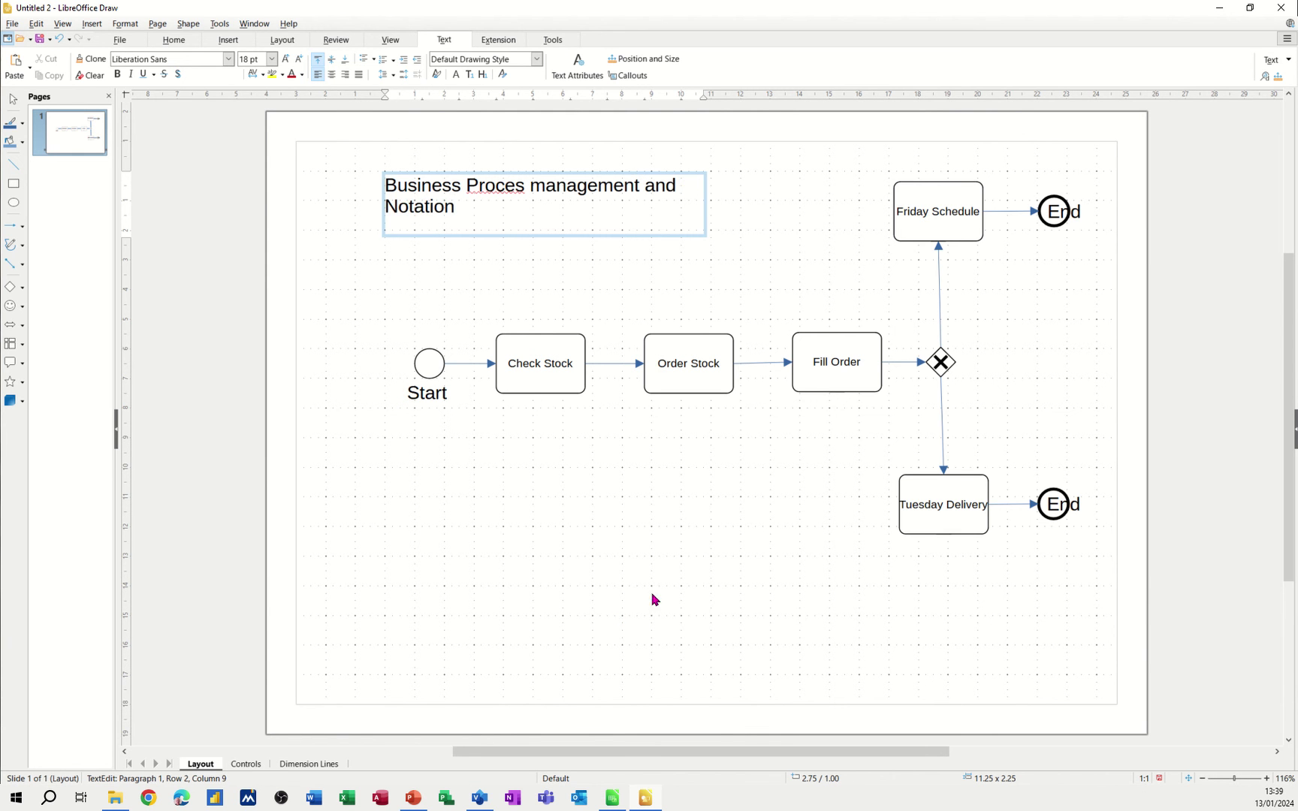
right_click(513, 187)
key("Escape")
type("s")
key("Escape")
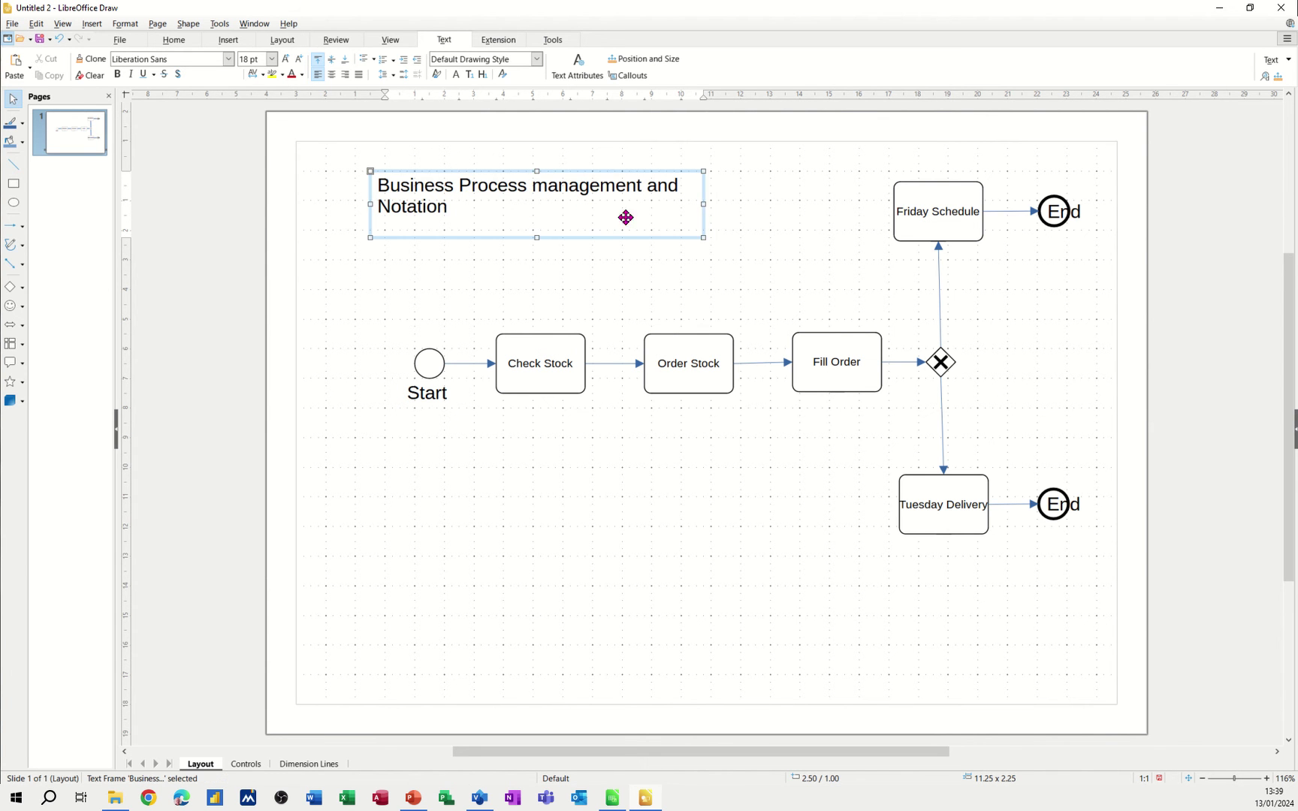
Widen the title frame so the title fits on one line, and shift it down slightly.
left_click_drag(703, 204, 770, 202)
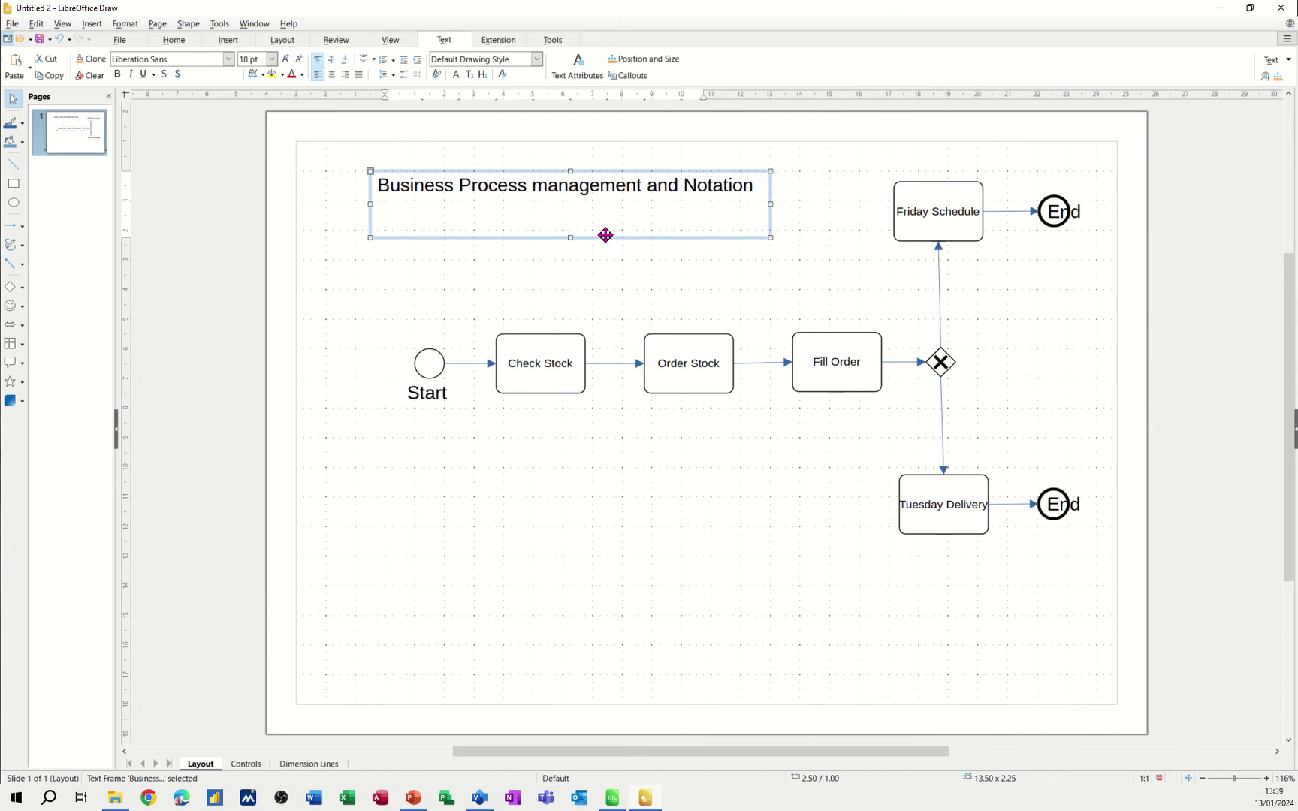
left_click_drag(605, 235, 605, 250)
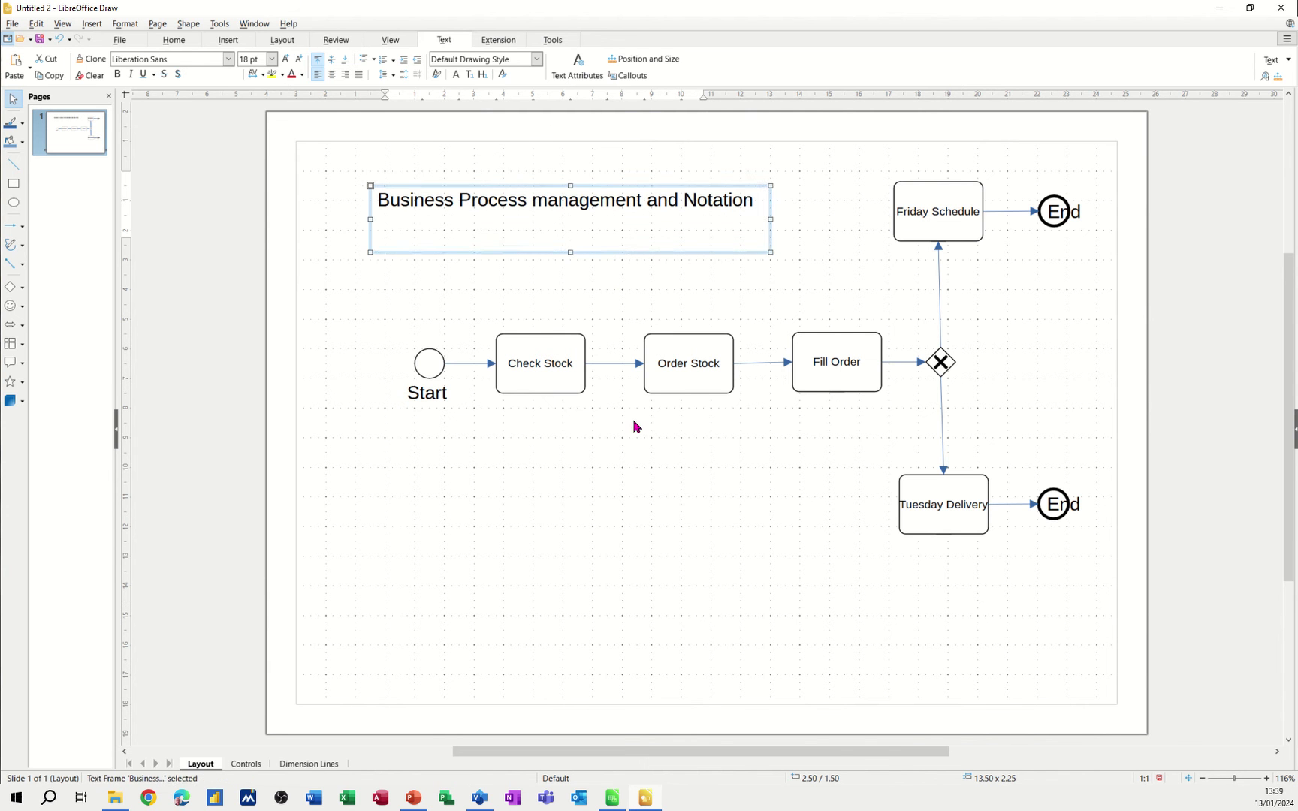
left_click(666, 490)
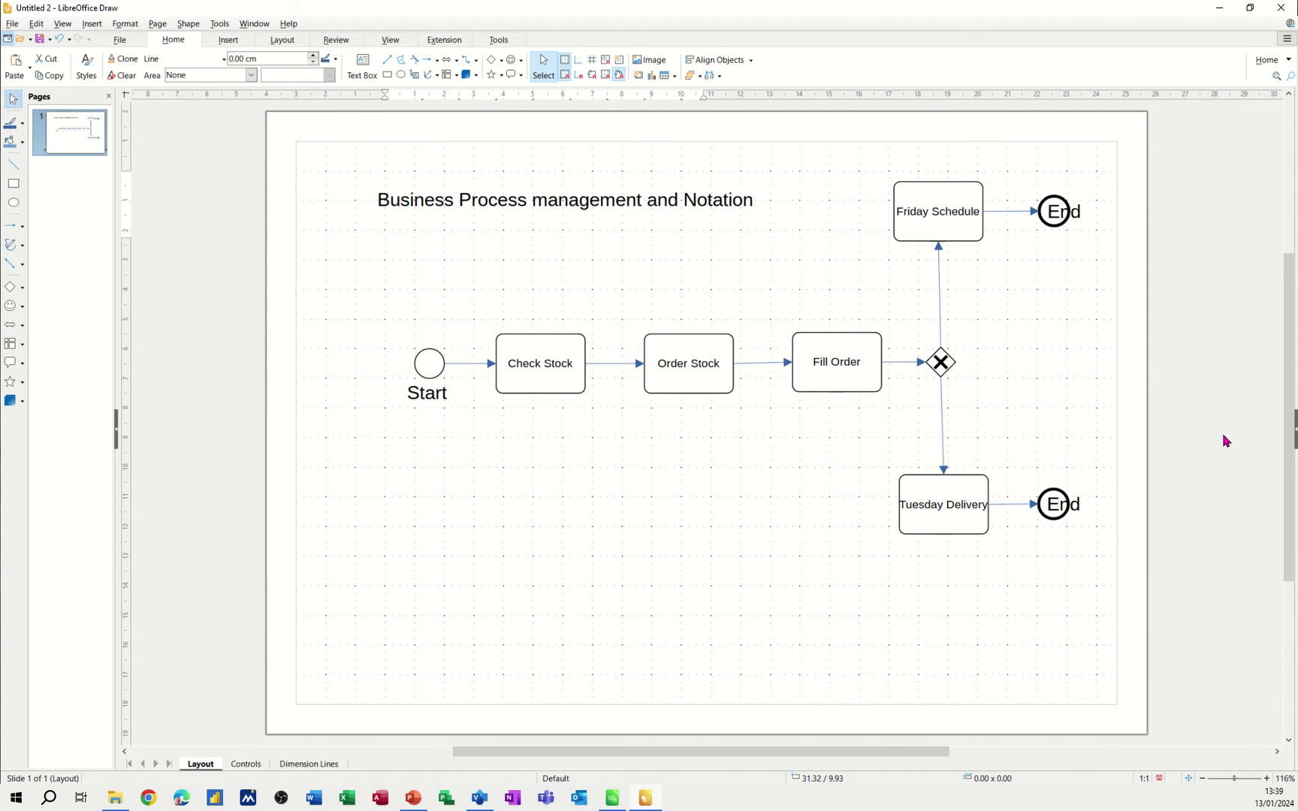